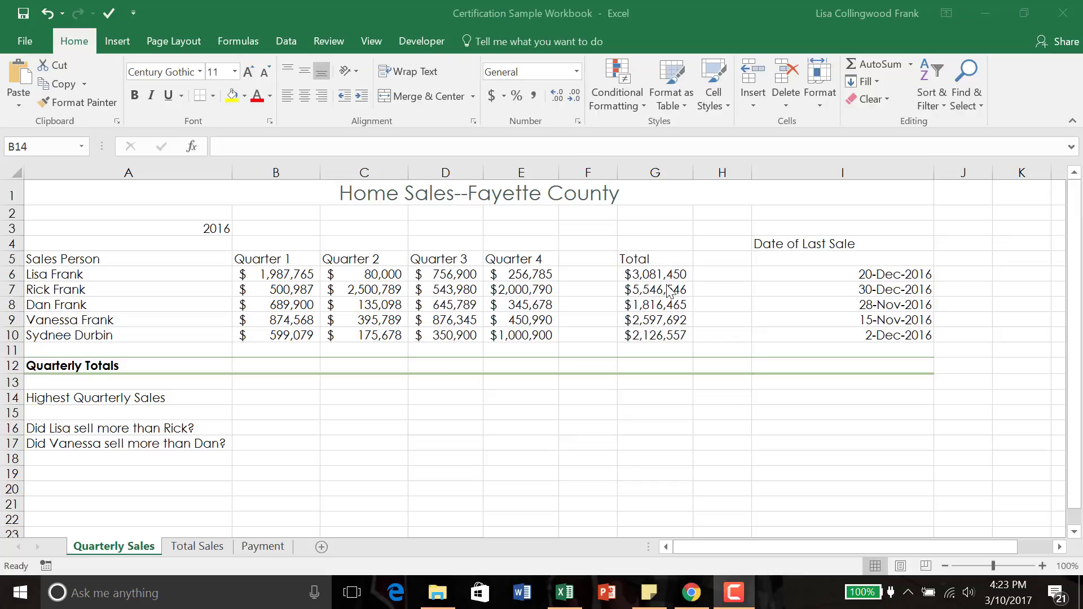
Step: Insert a 3-D clustered column chart from the salespeople's totals in G6:G10
{"action": "left_click_drag", "start_coordinate": [661, 277], "coordinate": [649, 330]}
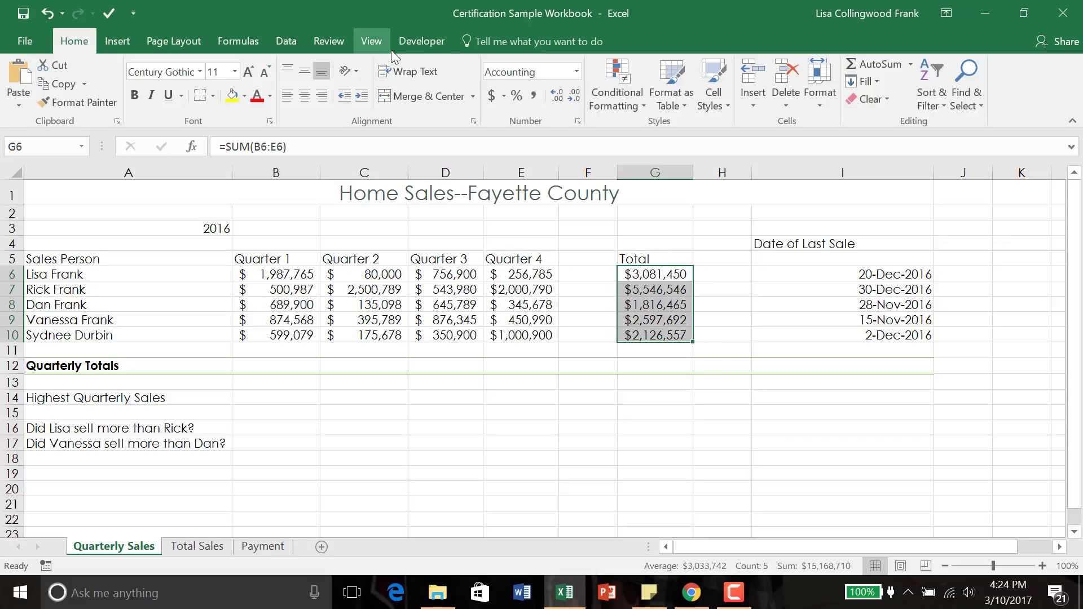
{"action": "left_click", "coordinate": [122, 41]}
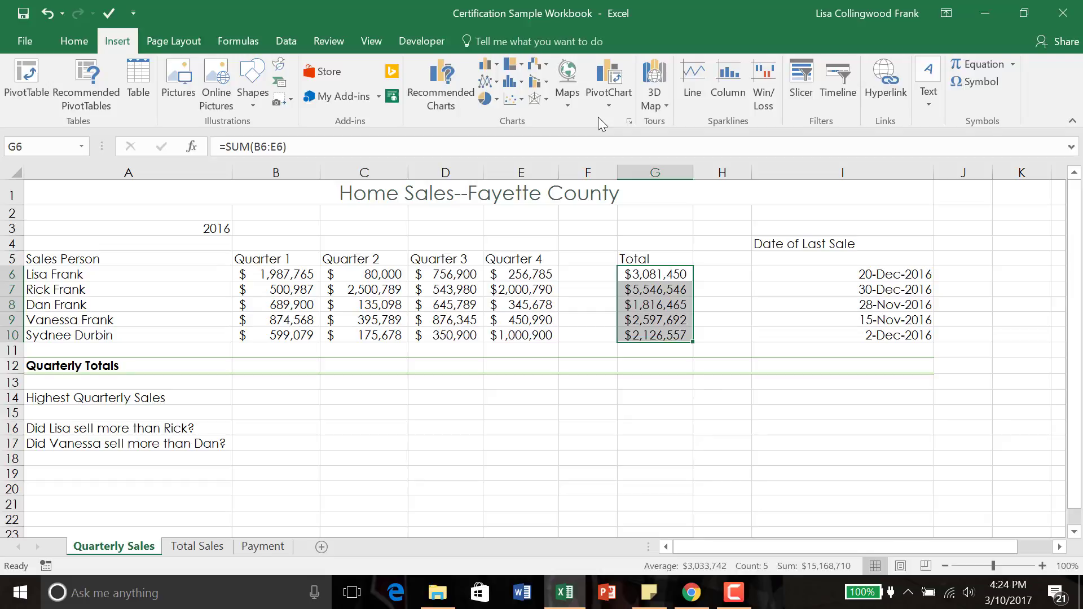
{"action": "left_click", "coordinate": [495, 66]}
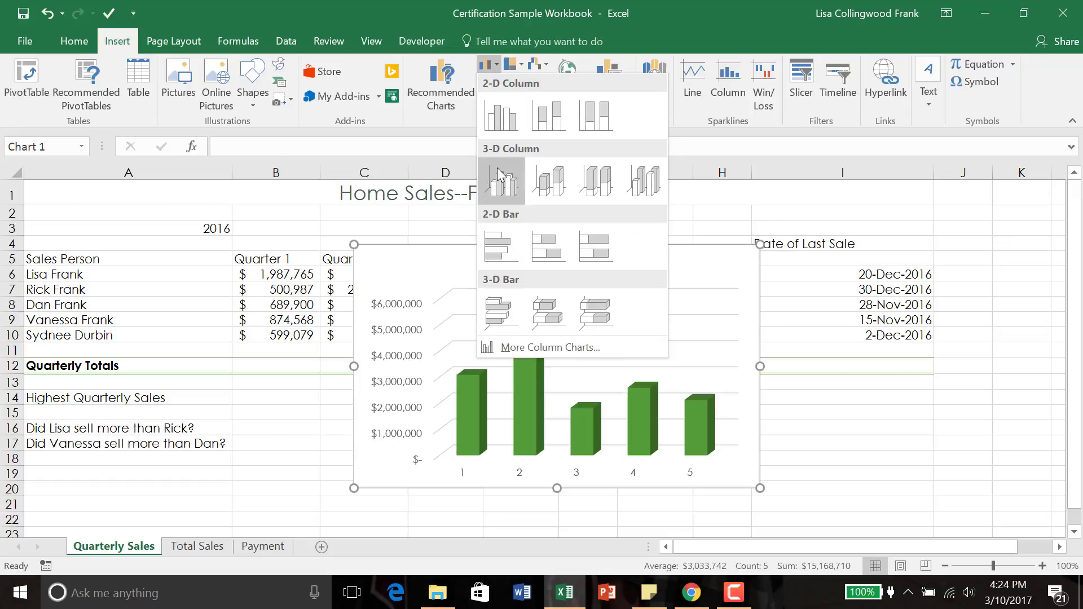
{"action": "left_click", "coordinate": [497, 170]}
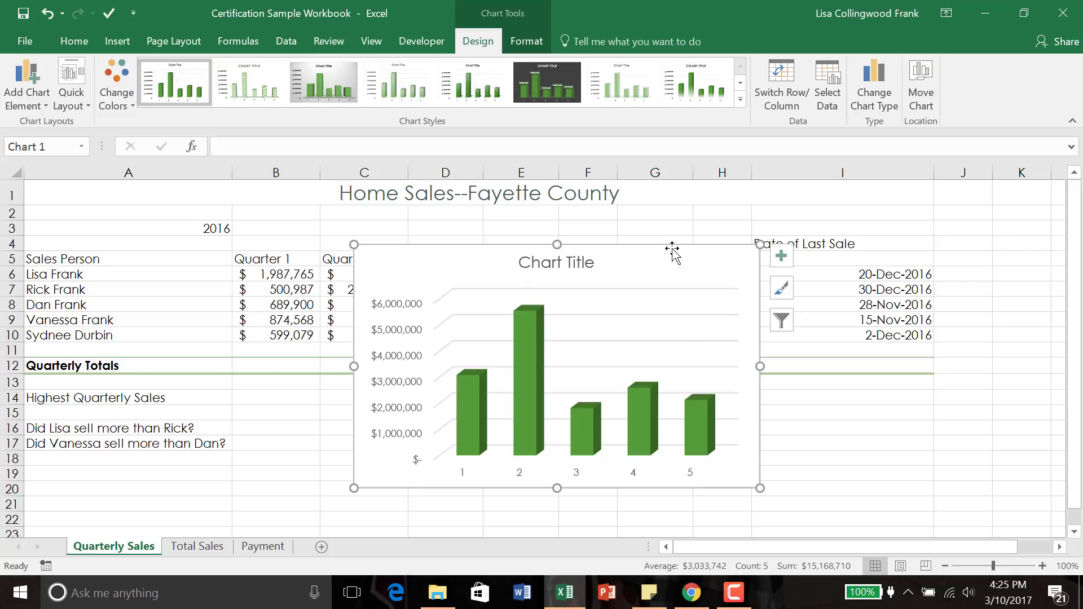
Step: Move the chart below the Quarterly Totals row so that it starts around row 14 in column C
{"action": "left_click_drag", "start_coordinate": [672, 246], "coordinate": [648, 395]}
{"action": "left_click_drag", "start_coordinate": [1070, 309], "coordinate": [1077, 402]}
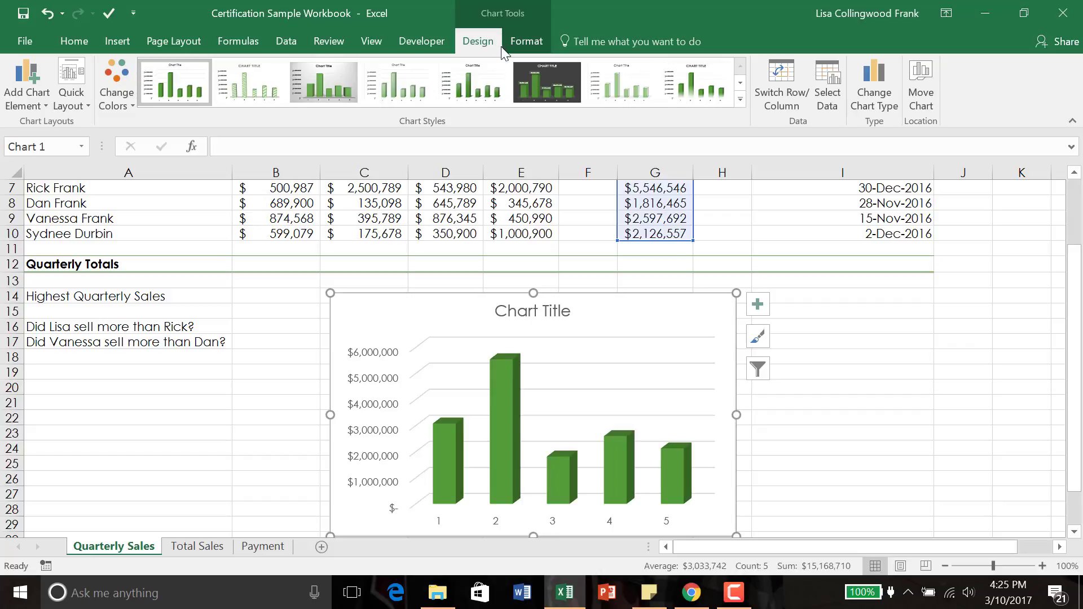
{"action": "left_click", "coordinate": [535, 39]}
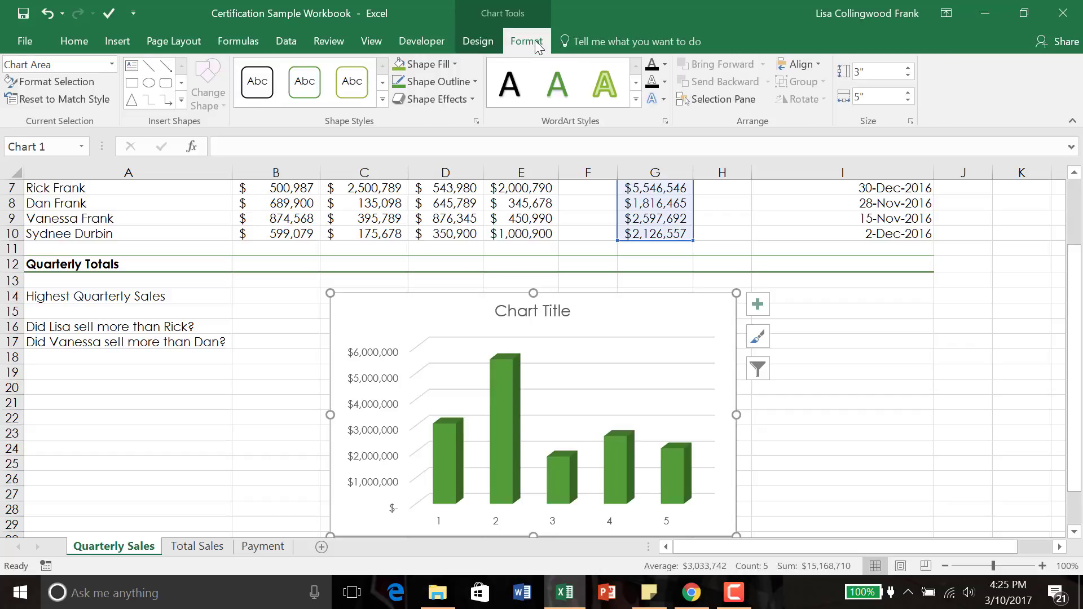
{"action": "left_click", "coordinate": [478, 41]}
{"action": "left_click", "coordinate": [881, 324]}
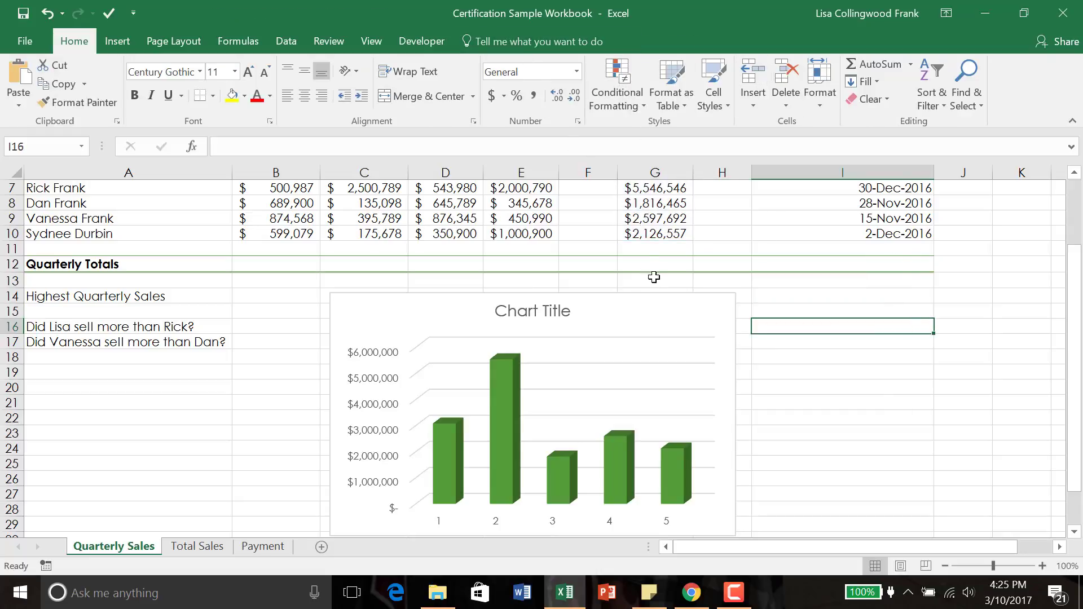
Step: Apply chart style 5, with gradient columns and a bold title, to the column chart
{"action": "left_click", "coordinate": [660, 296]}
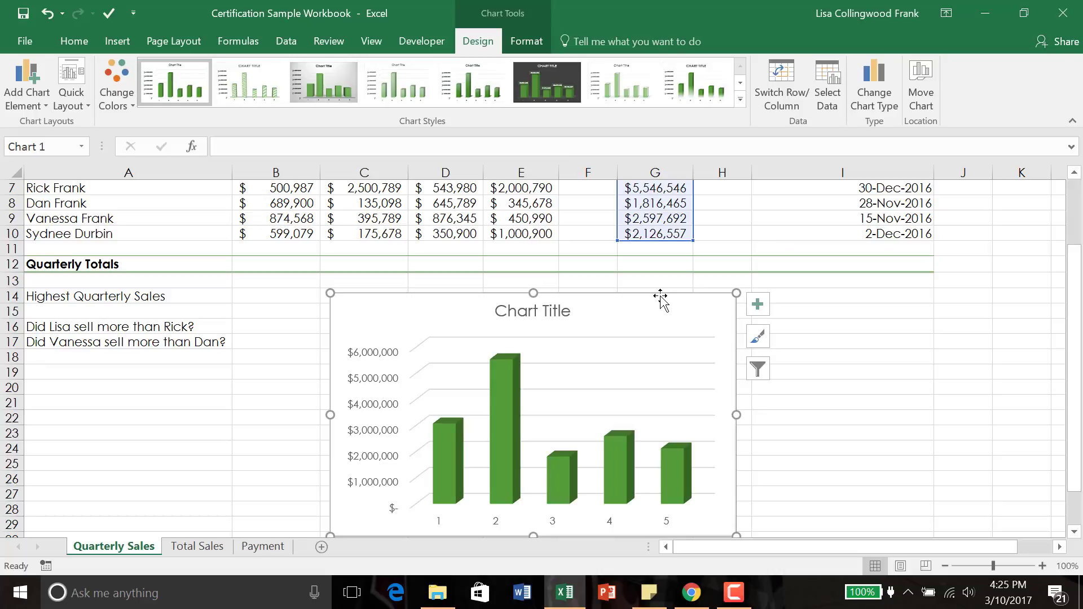
{"action": "left_click", "coordinate": [740, 100]}
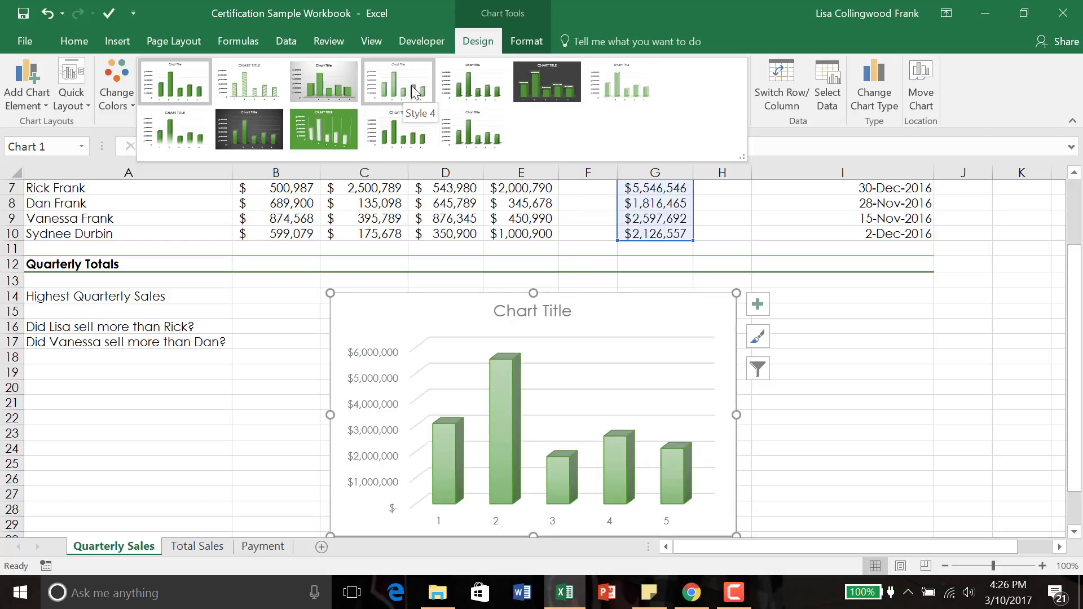
{"action": "left_click", "coordinate": [499, 90]}
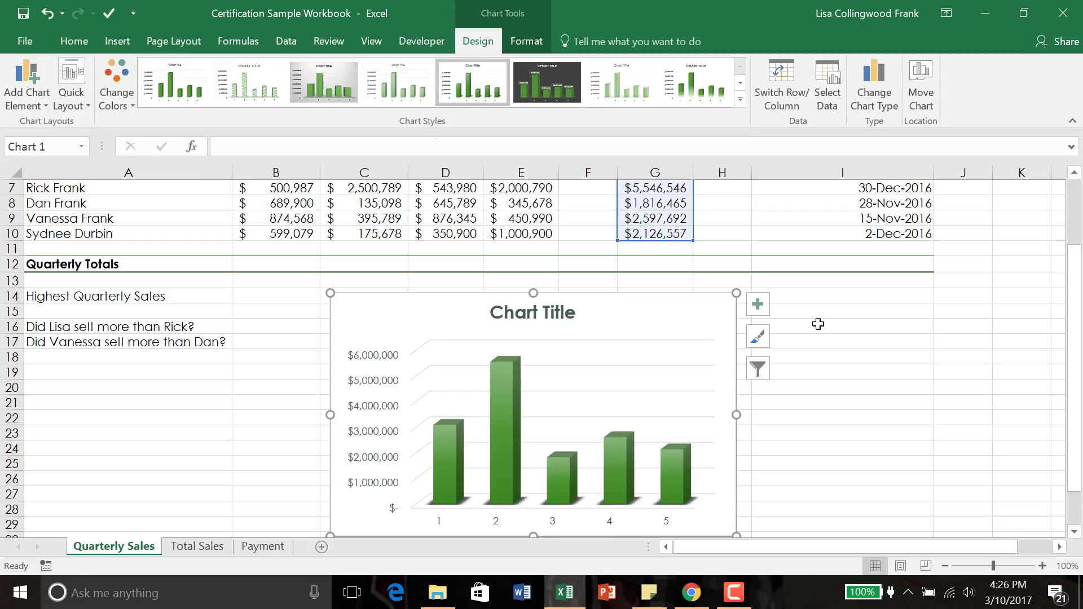
Step: Replace the placeholder chart title with "Sales by Salesperson"
{"action": "left_click", "coordinate": [578, 314]}
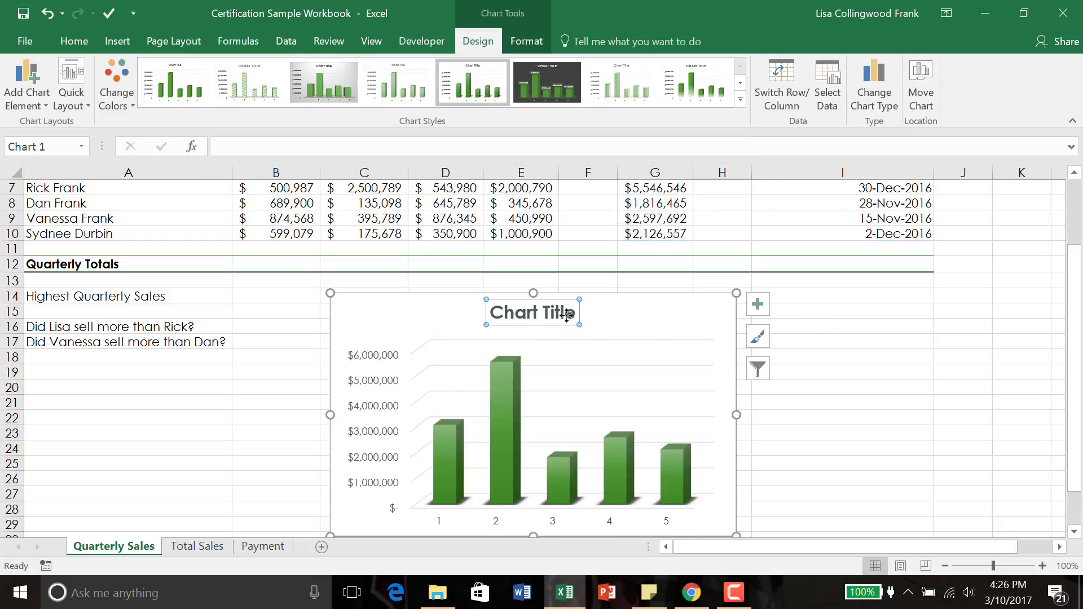
{"action": "left_click_drag", "start_coordinate": [574, 314], "coordinate": [496, 319]}
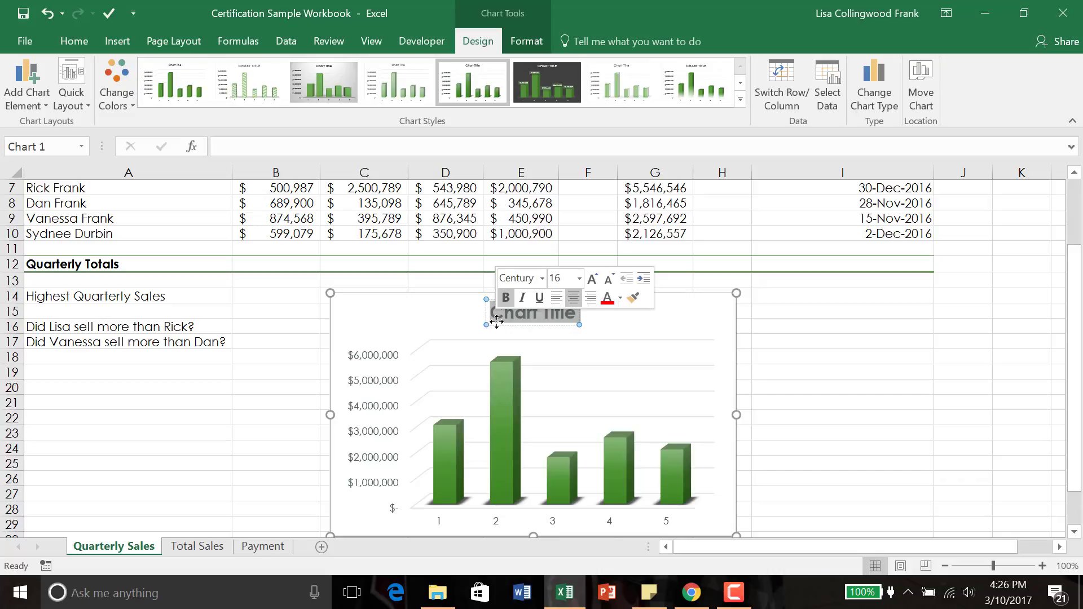
{"action": "type", "text": "Sa"}
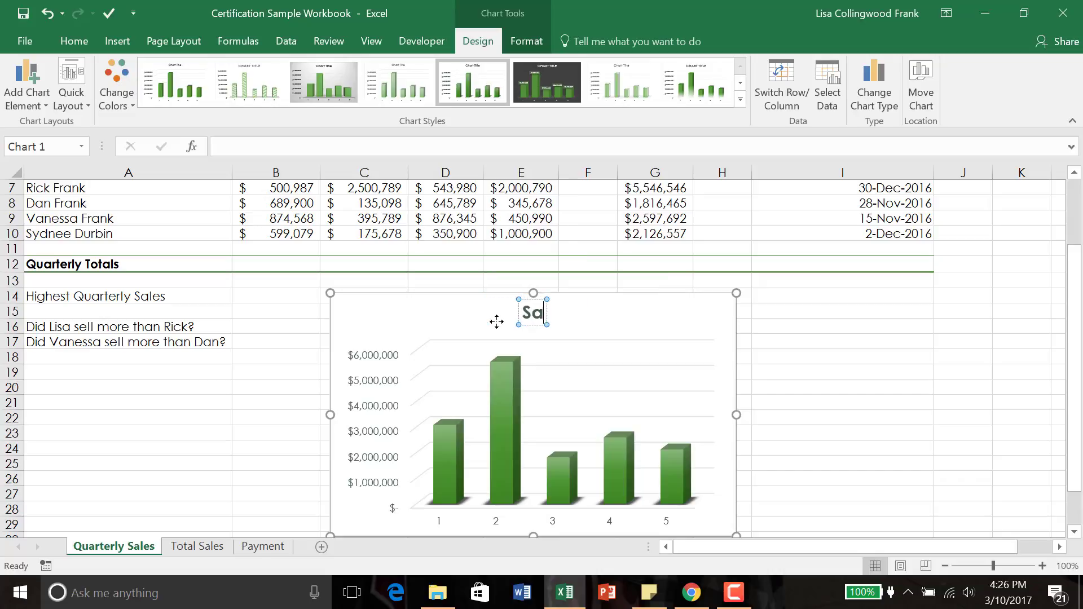
{"action": "type", "text": "les"}
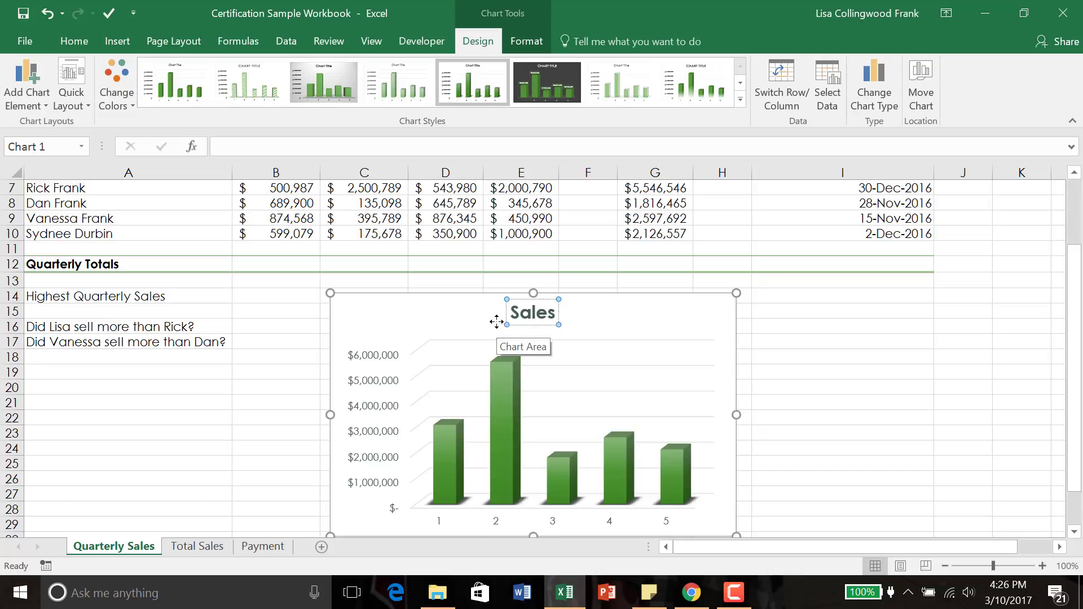
{"action": "type", "text": " by Sale"}
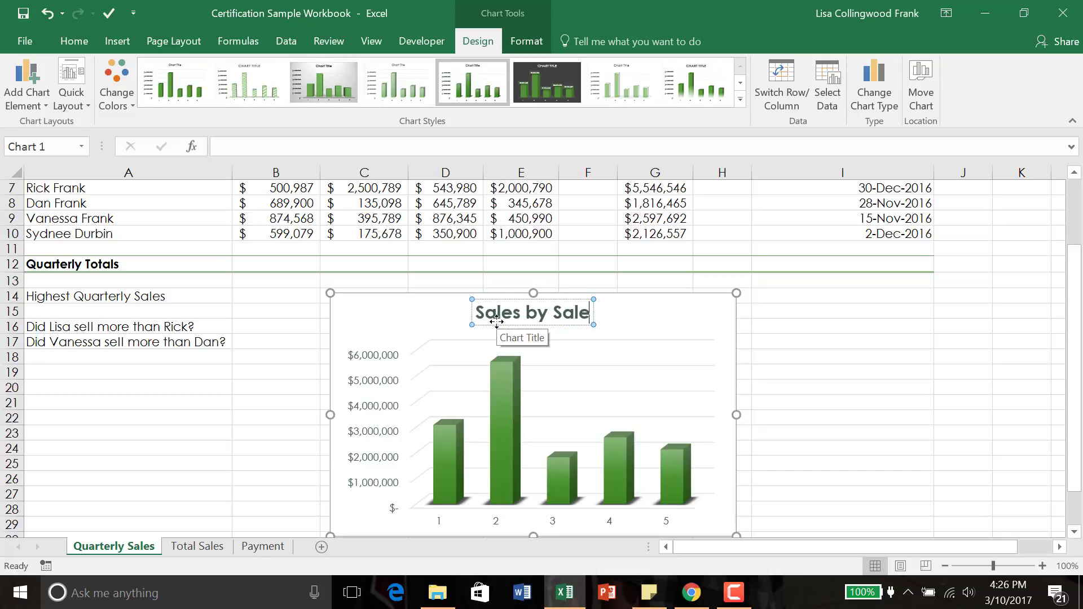
{"action": "type", "text": "sperson"}
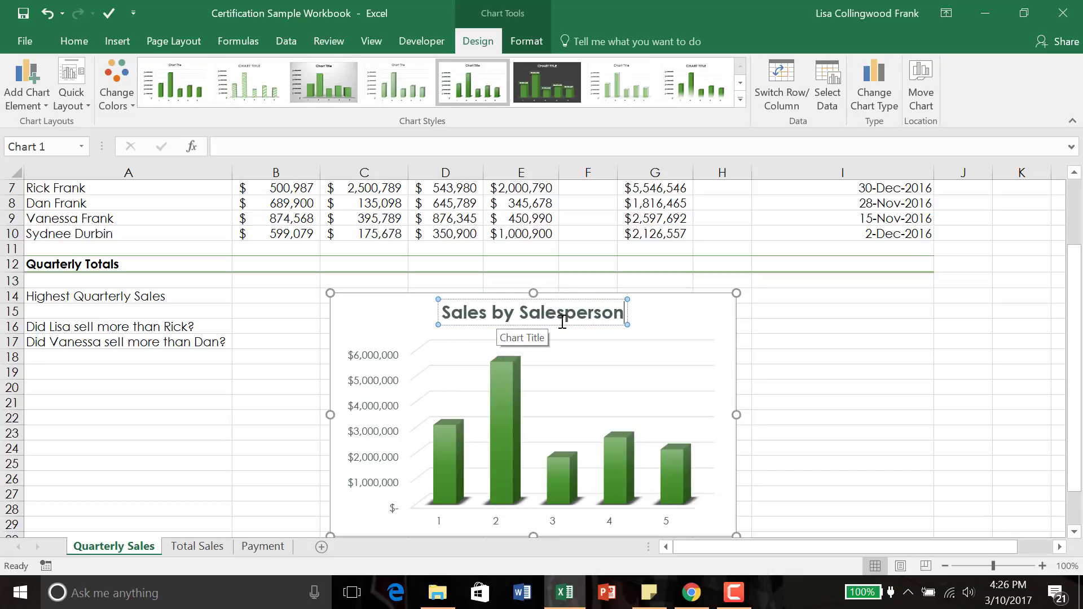
{"action": "left_click", "coordinate": [680, 330]}
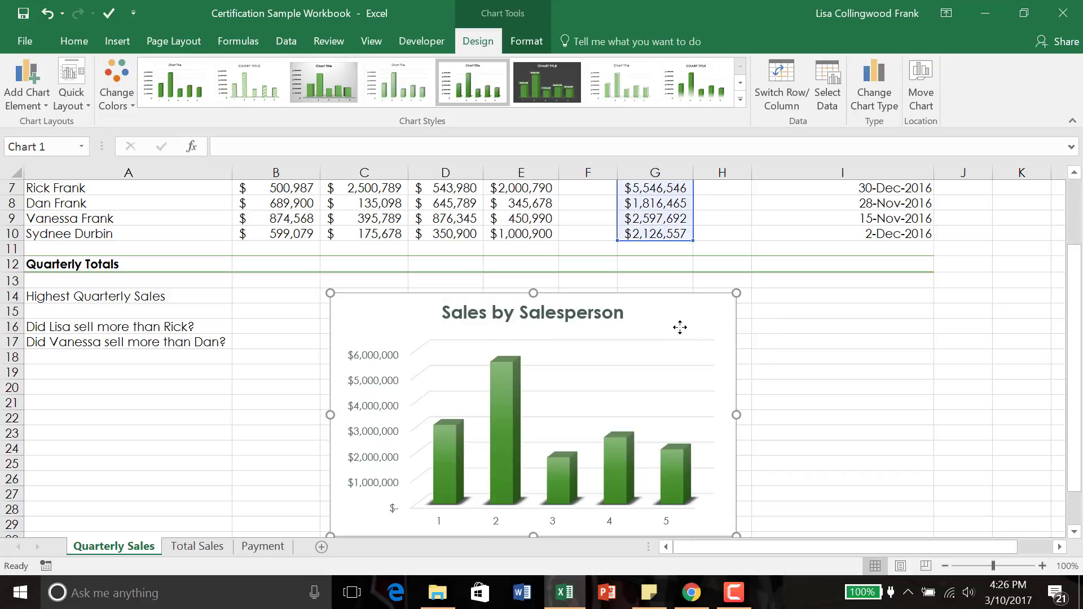
{"action": "right_click", "coordinate": [681, 330]}
{"action": "right_click", "coordinate": [661, 297]}
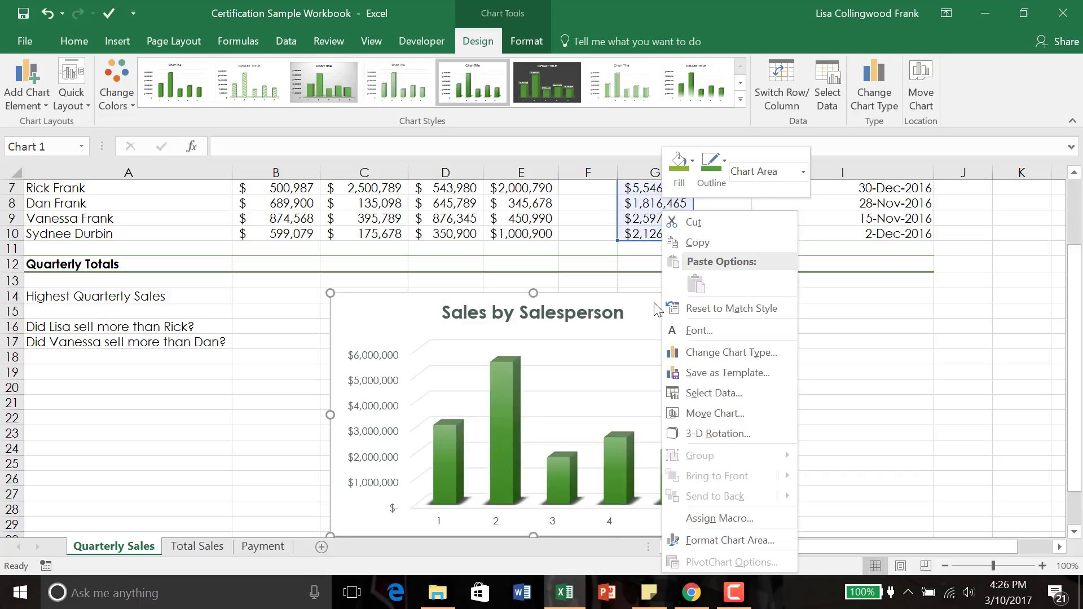
{"action": "left_click", "coordinate": [653, 312]}
{"action": "right_click", "coordinate": [646, 325]}
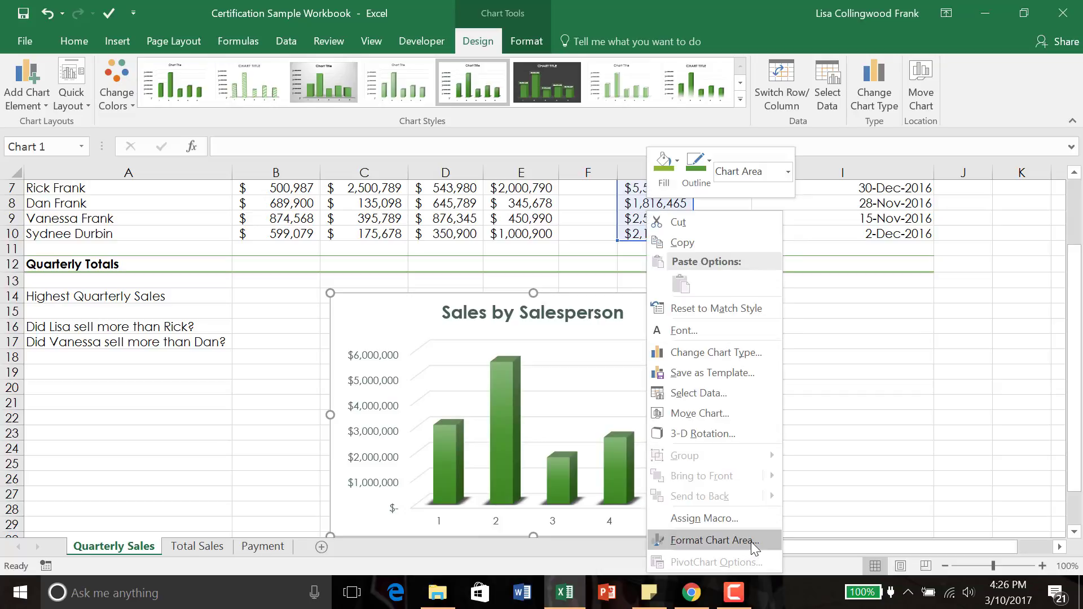
{"action": "right_click", "coordinate": [610, 476]}
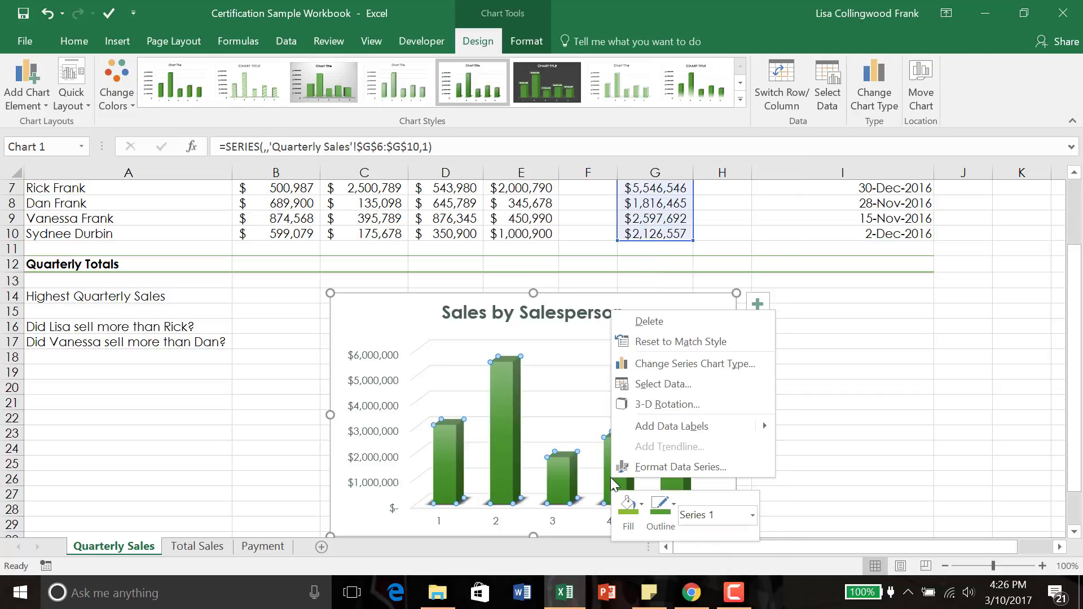
{"action": "key", "text": "Escape"}
{"action": "right_click", "coordinate": [579, 484]}
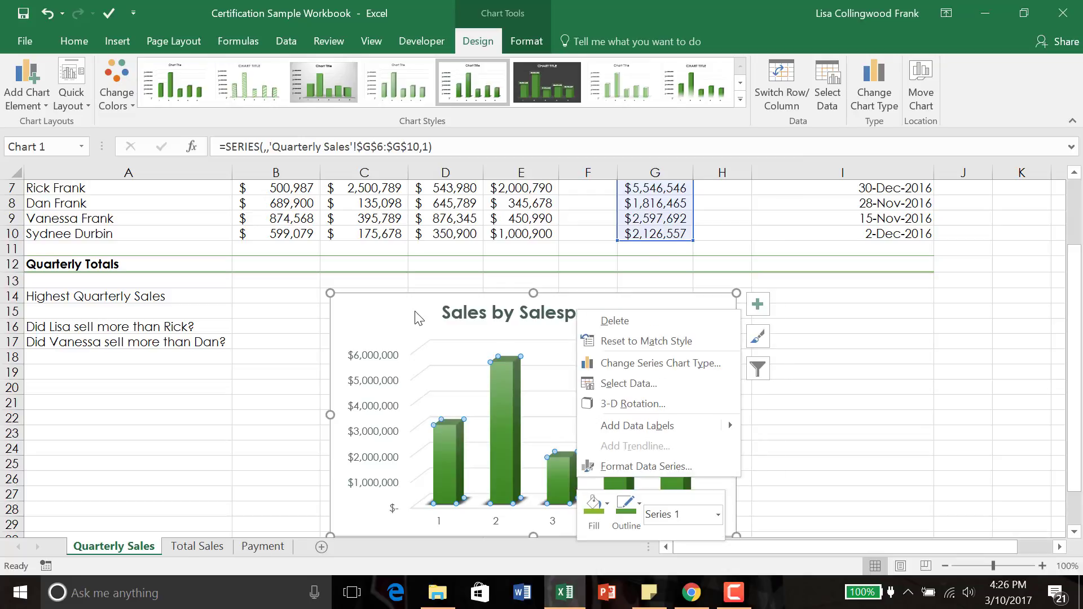
{"action": "key", "text": "Escape"}
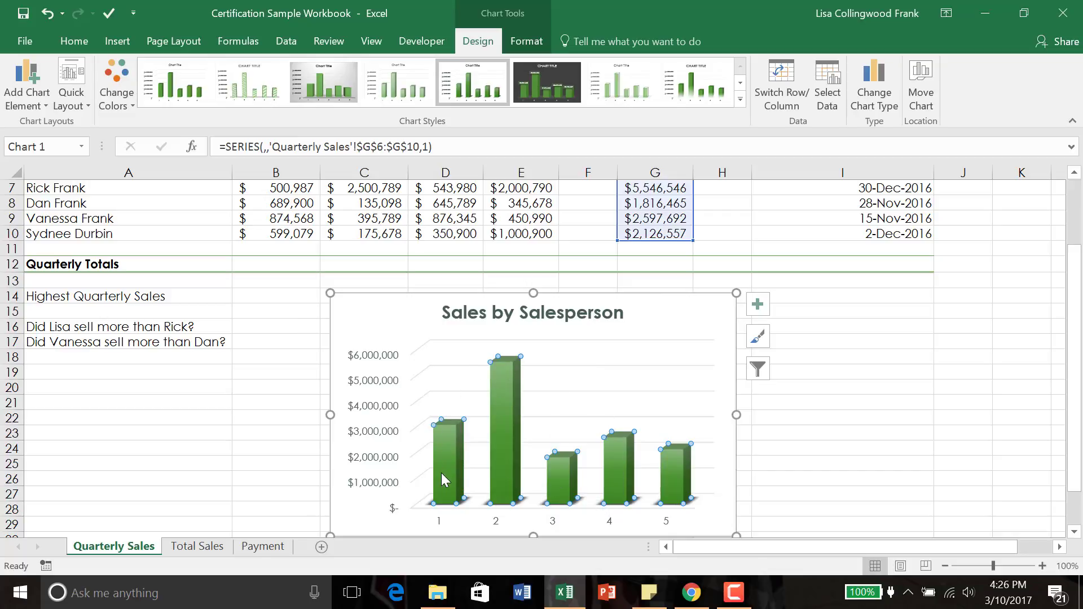
{"action": "mouse_move", "coordinate": [441, 474]}
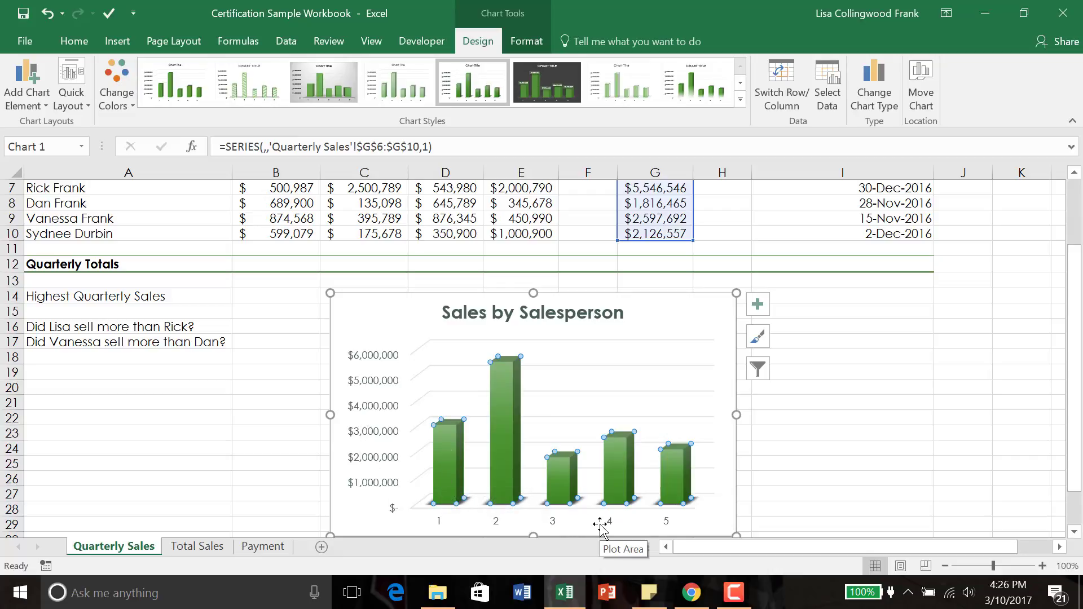
{"action": "left_click", "coordinate": [48, 111]}
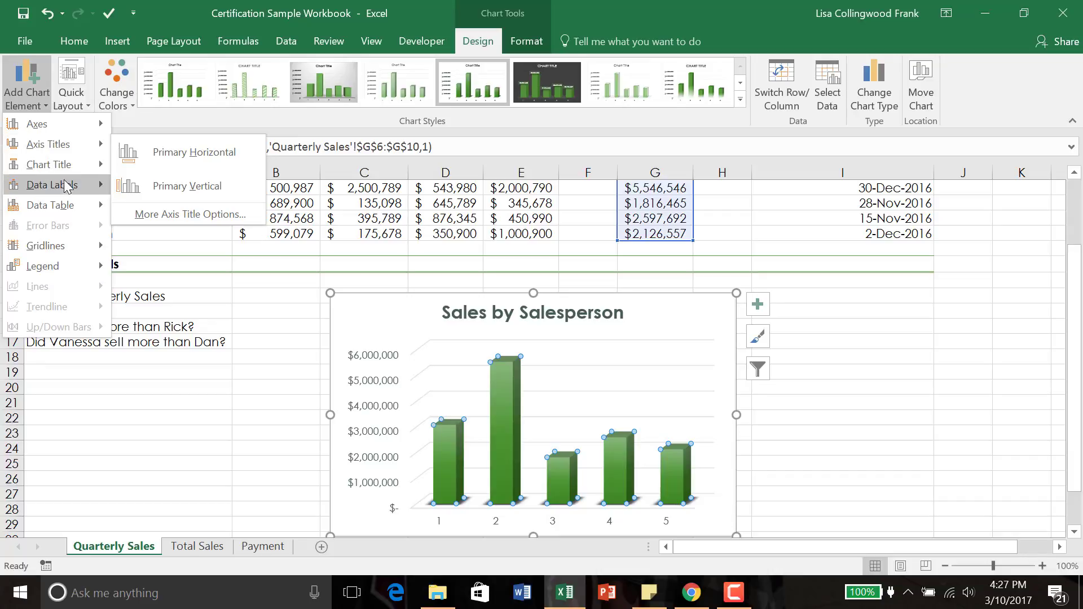
{"action": "mouse_move", "coordinate": [68, 195]}
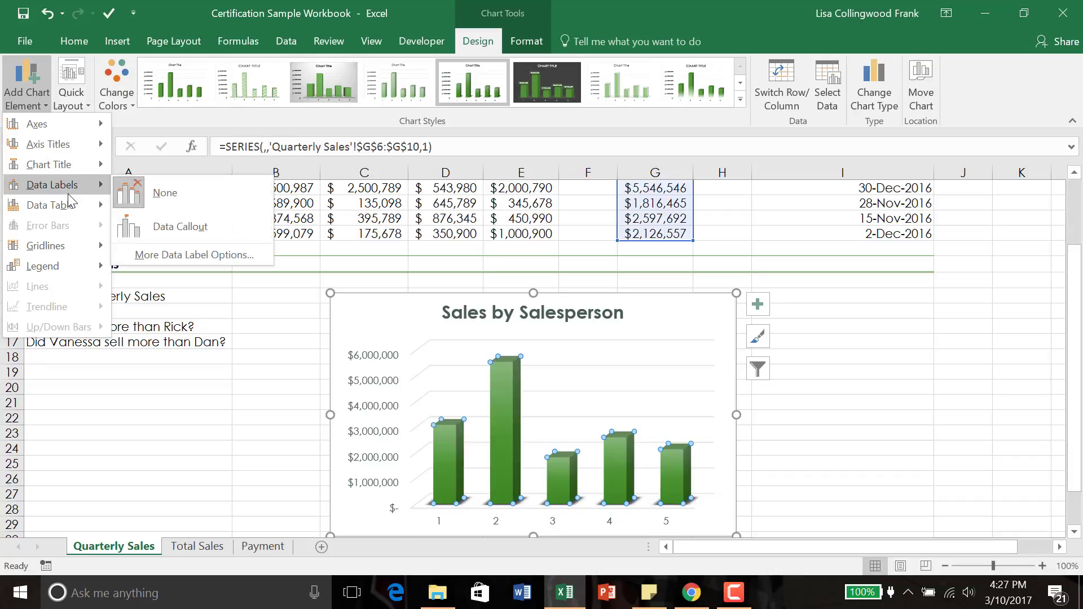
Step: Add data labels to the chart's columns as data callouts
{"action": "left_click", "coordinate": [757, 307]}
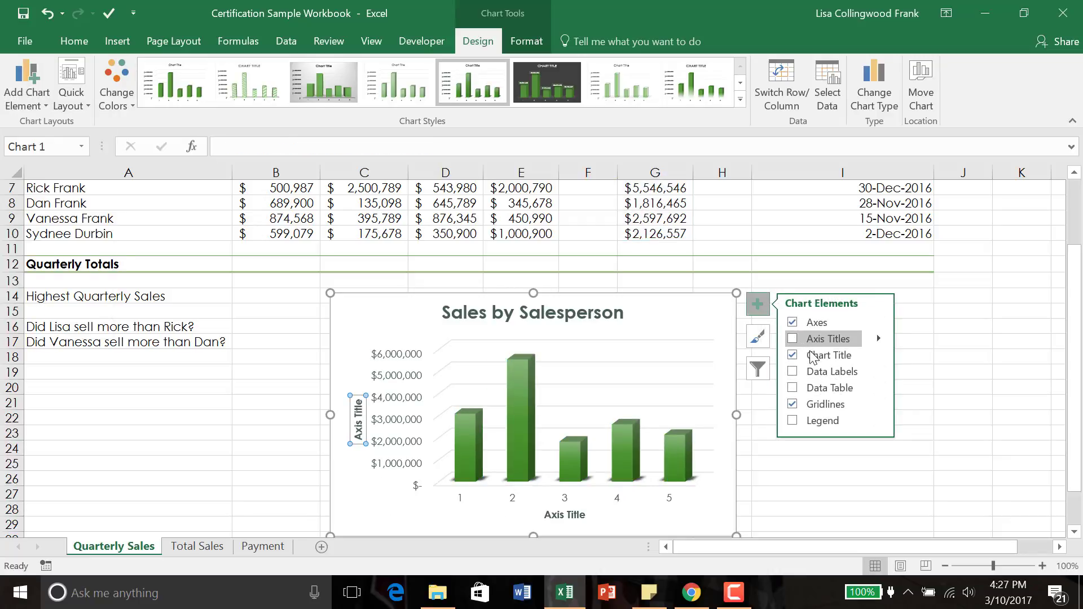
{"action": "left_click", "coordinate": [880, 356]}
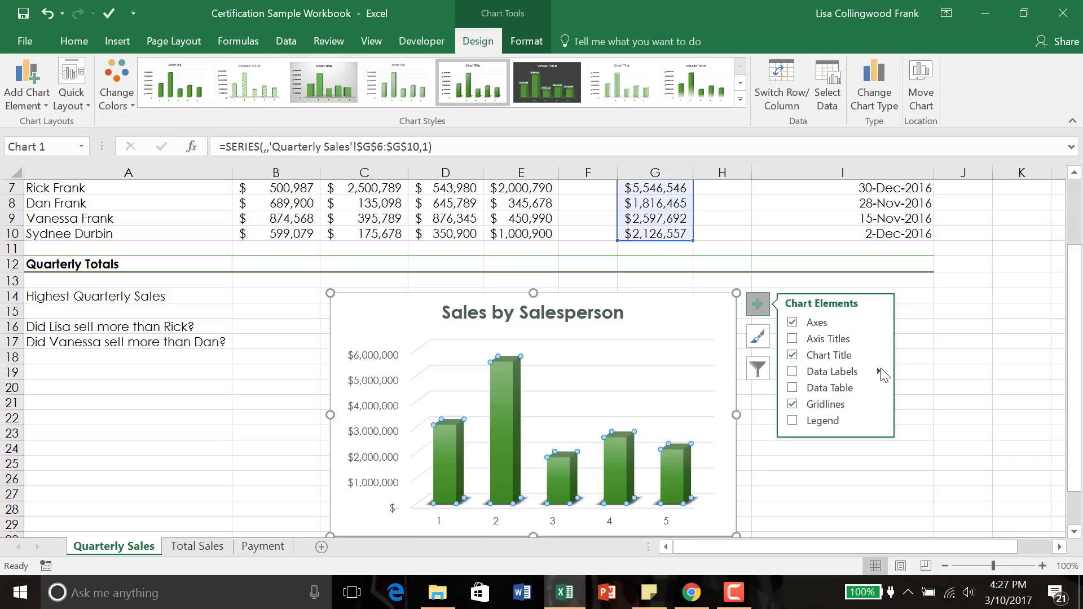
{"action": "left_click", "coordinate": [880, 370]}
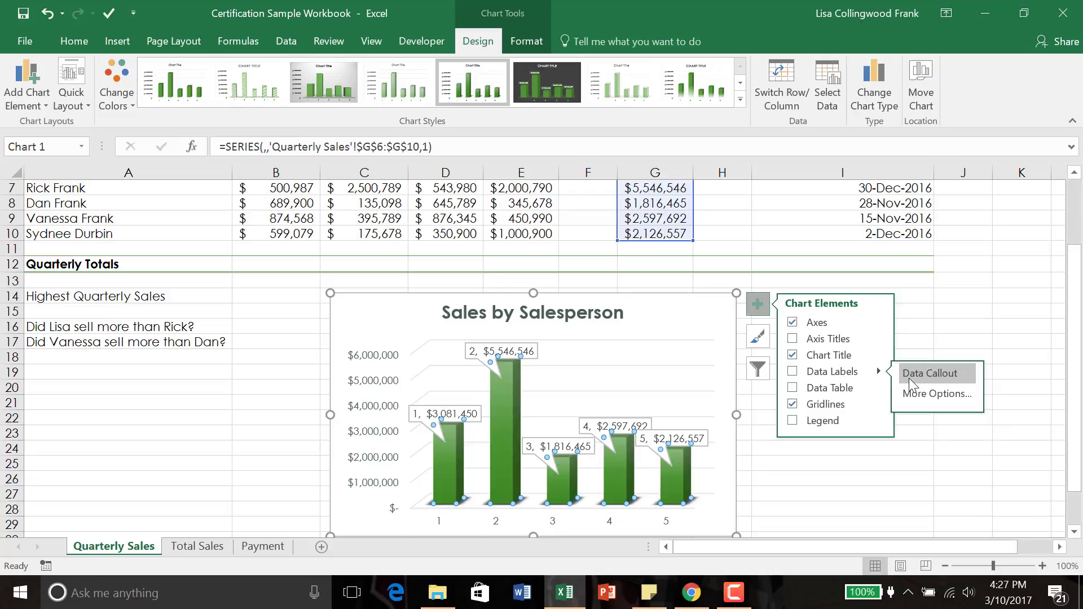
{"action": "left_click", "coordinate": [909, 378]}
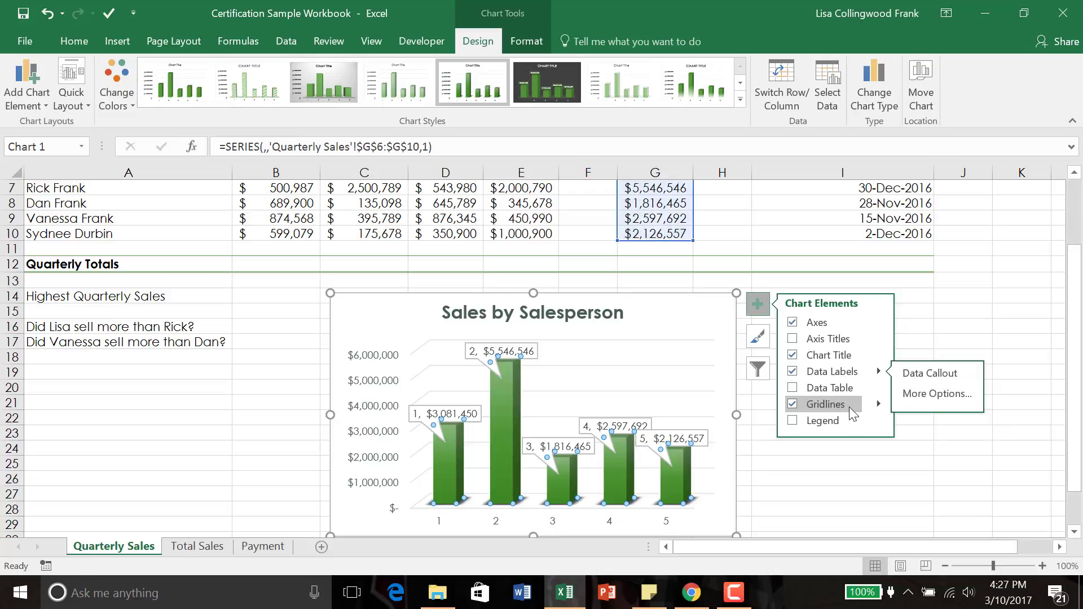
Step: Turn off the chart's primary major horizontal gridlines and turn on the primary minor vertical gridlines
{"action": "left_click", "coordinate": [880, 405]}
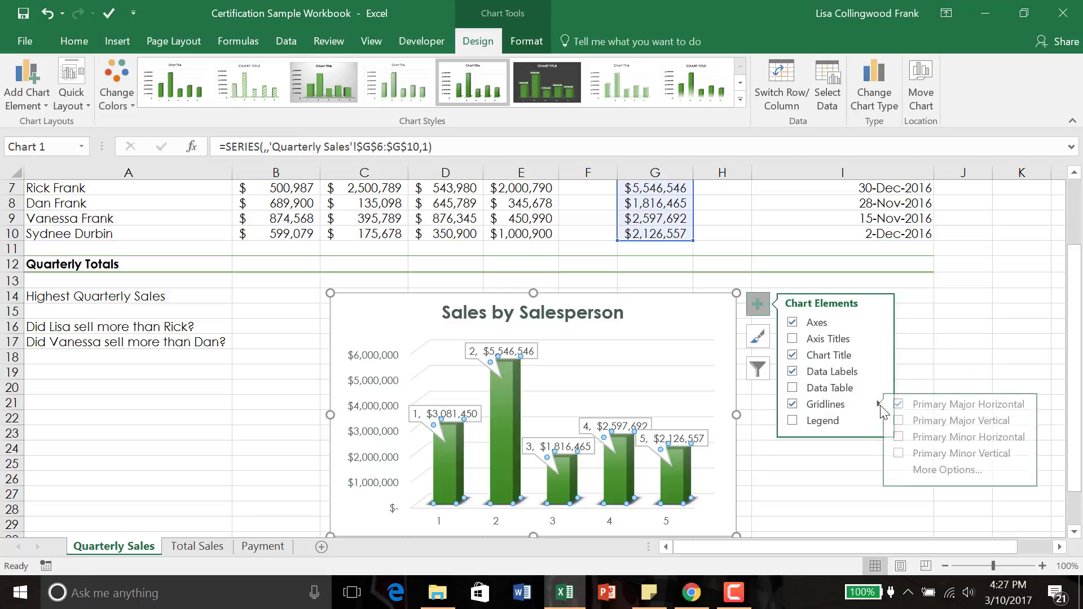
{"action": "left_click", "coordinate": [906, 408]}
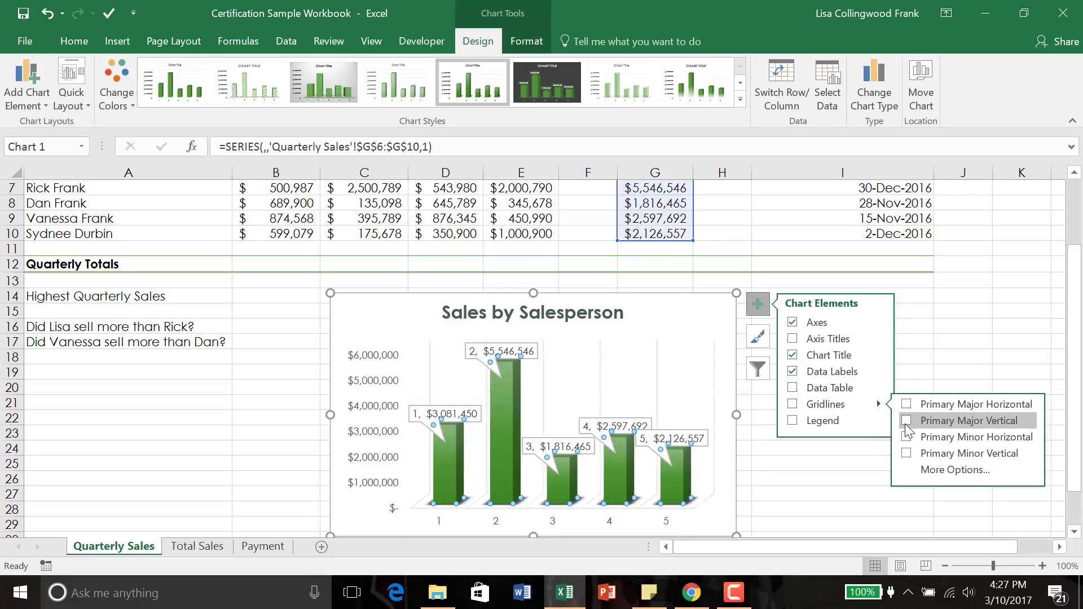
{"action": "left_click", "coordinate": [907, 454]}
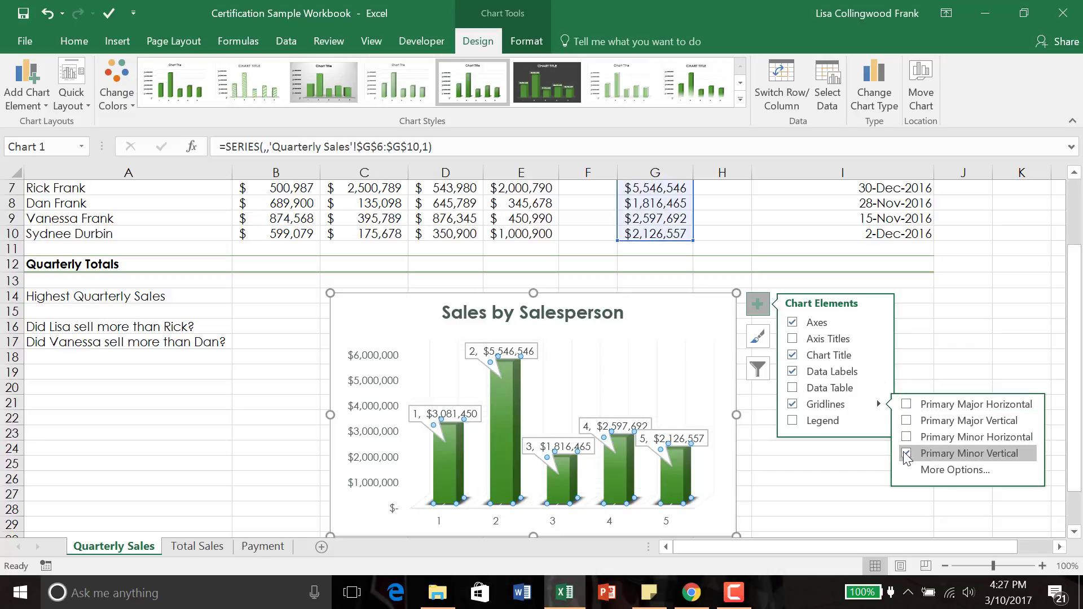
Step: Try a legend on the sales chart and remove it again
{"action": "left_click", "coordinate": [827, 420]}
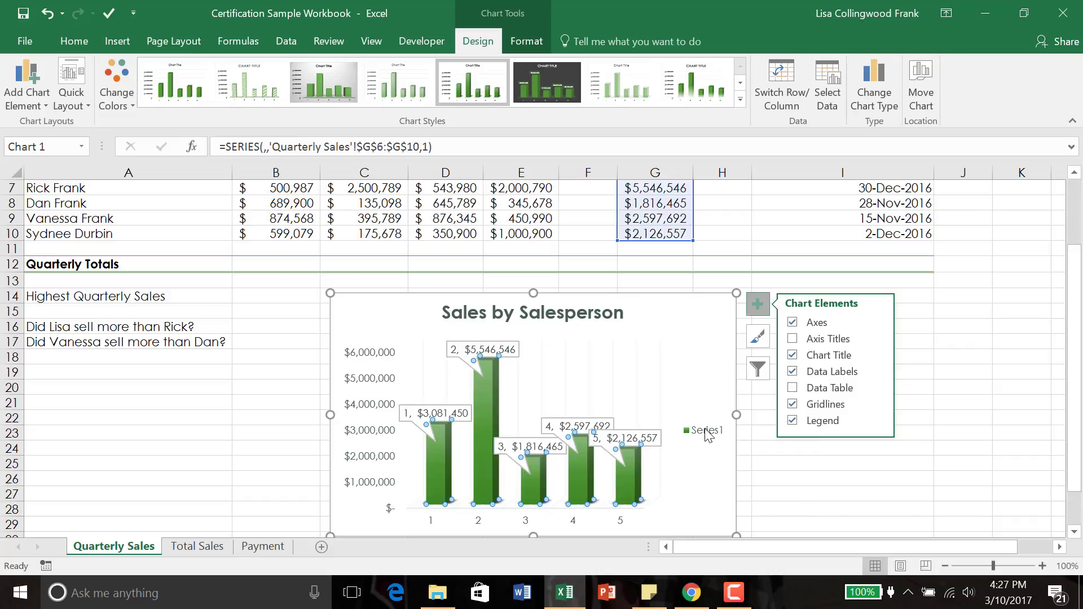
{"action": "left_click", "coordinate": [793, 422]}
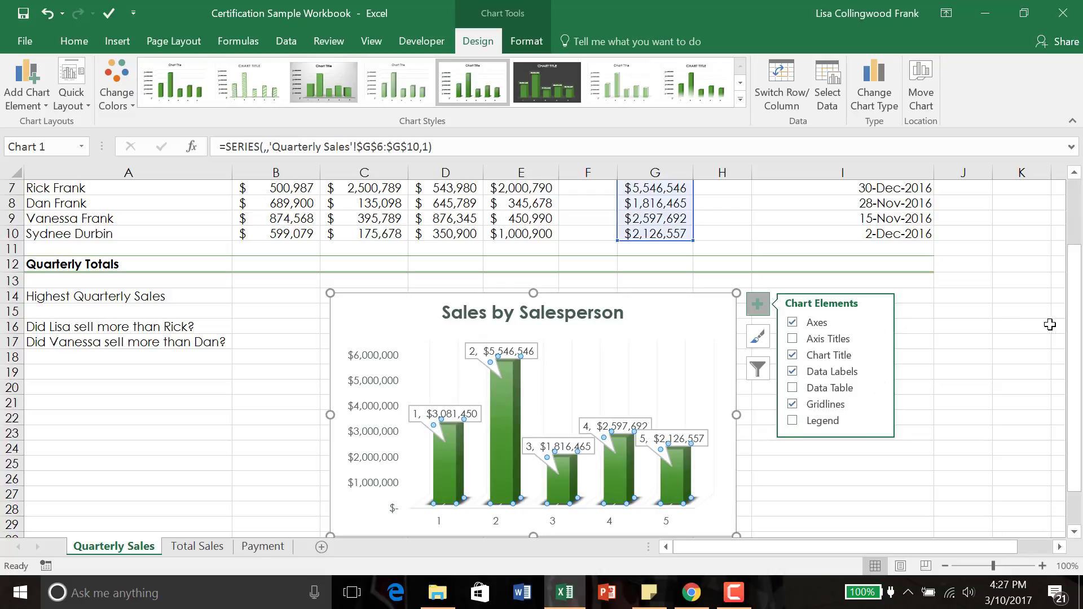
{"action": "left_click_drag", "start_coordinate": [1074, 333], "coordinate": [1074, 344]}
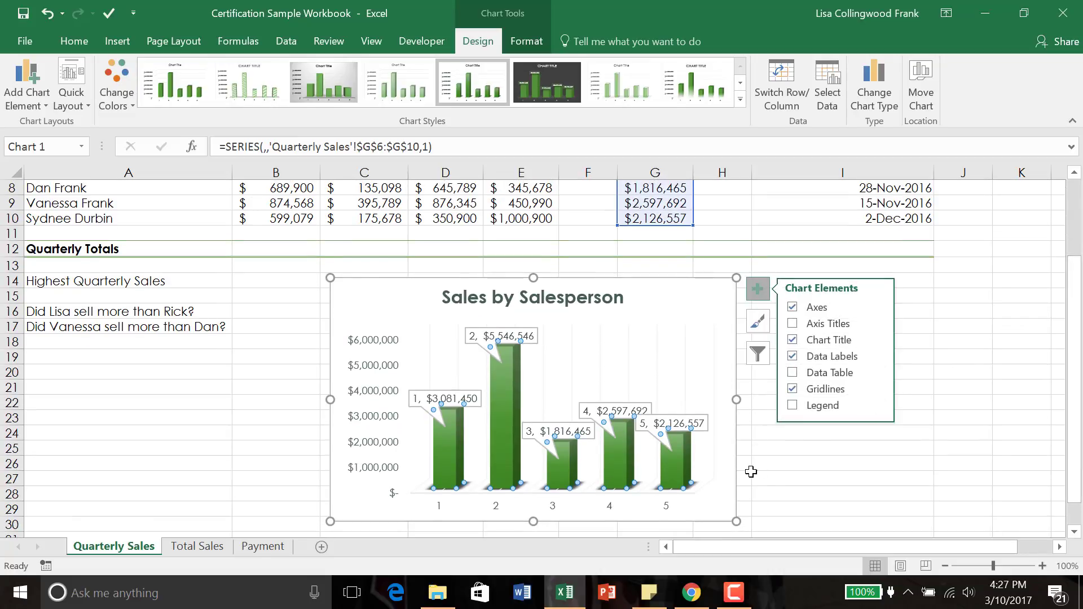
Step: Set the minimum bound of the chart's vertical value axis to 1000000
{"action": "left_click", "coordinate": [386, 344]}
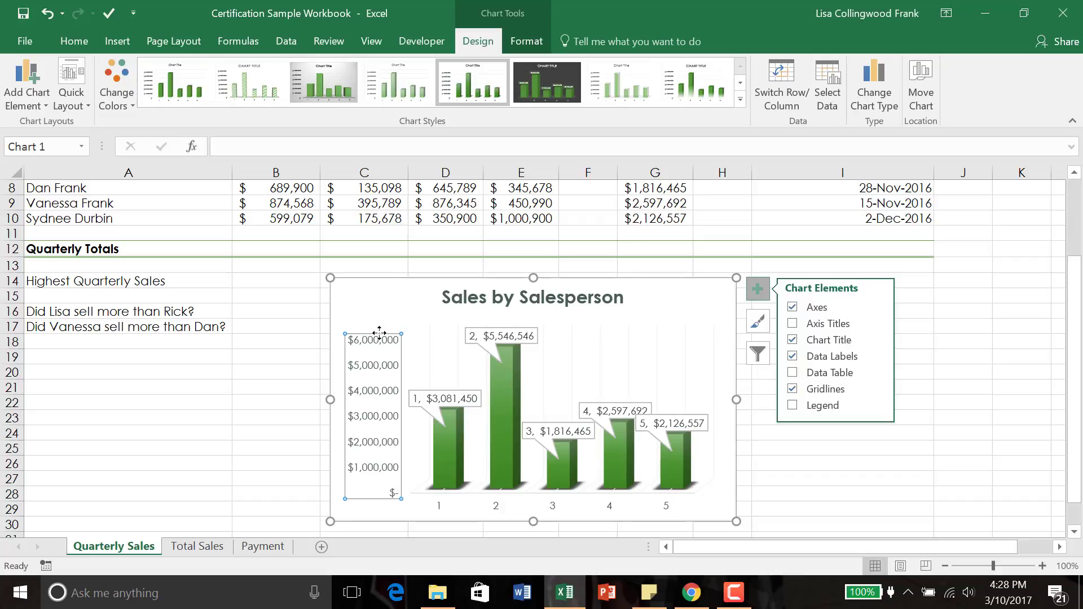
{"action": "double_click", "coordinate": [379, 333]}
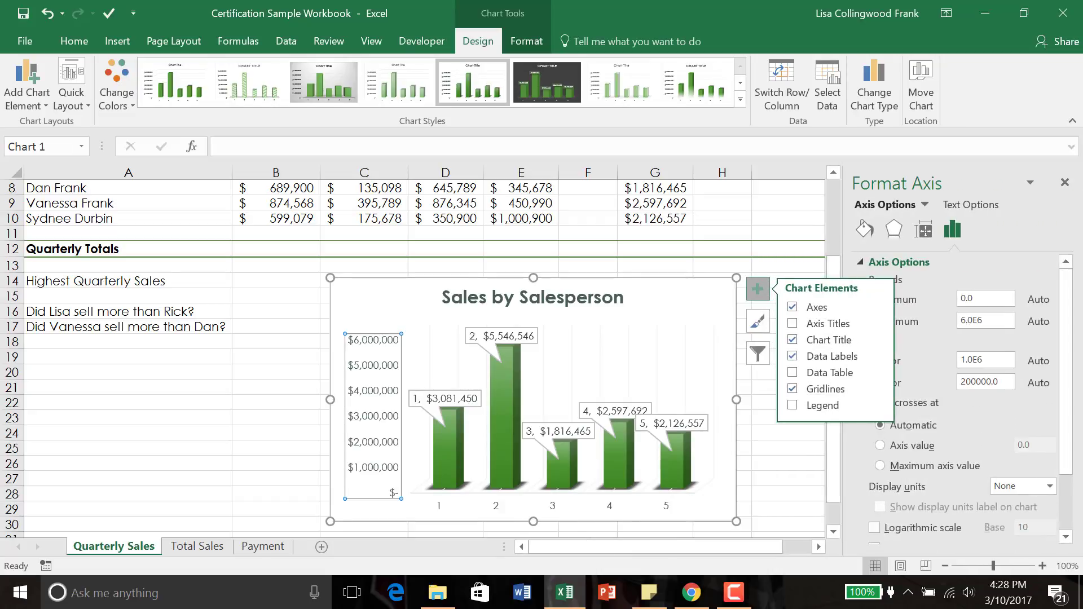
{"action": "left_click", "coordinate": [793, 478]}
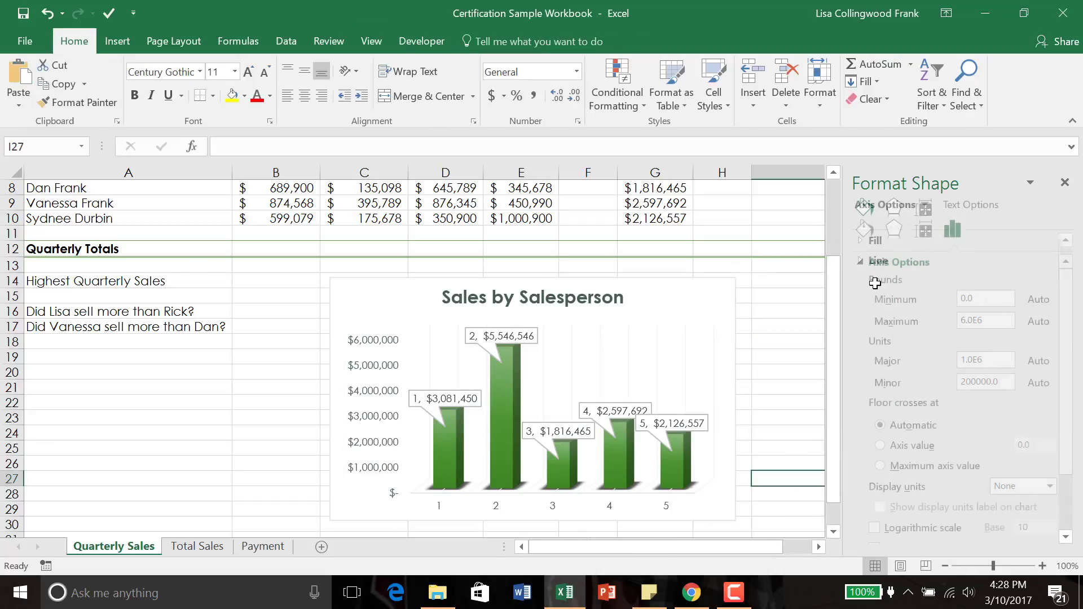
{"action": "left_click", "coordinate": [369, 406]}
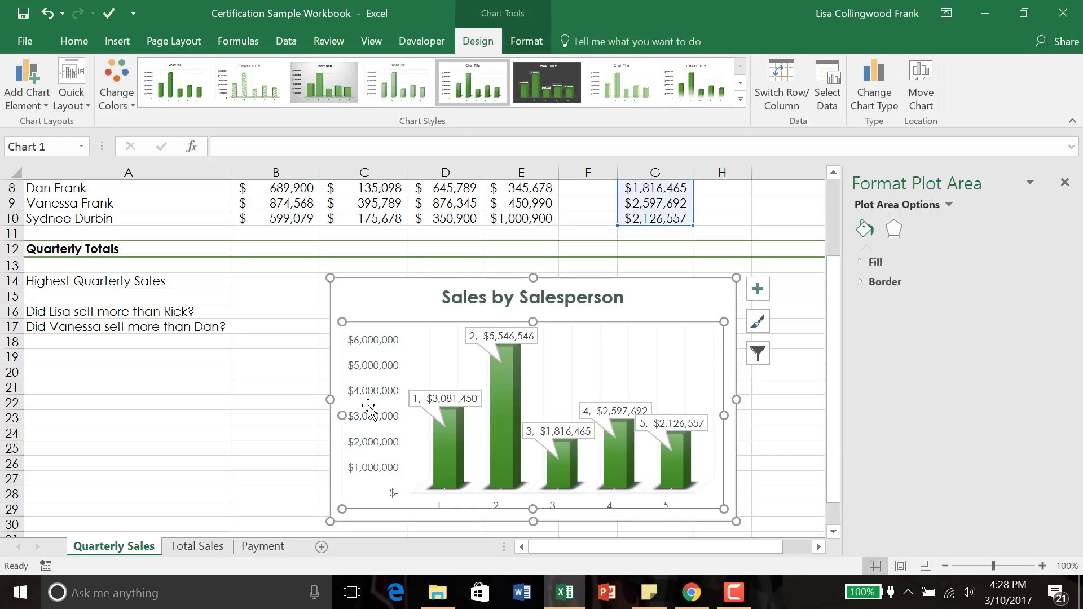
{"action": "left_click", "coordinate": [369, 345]}
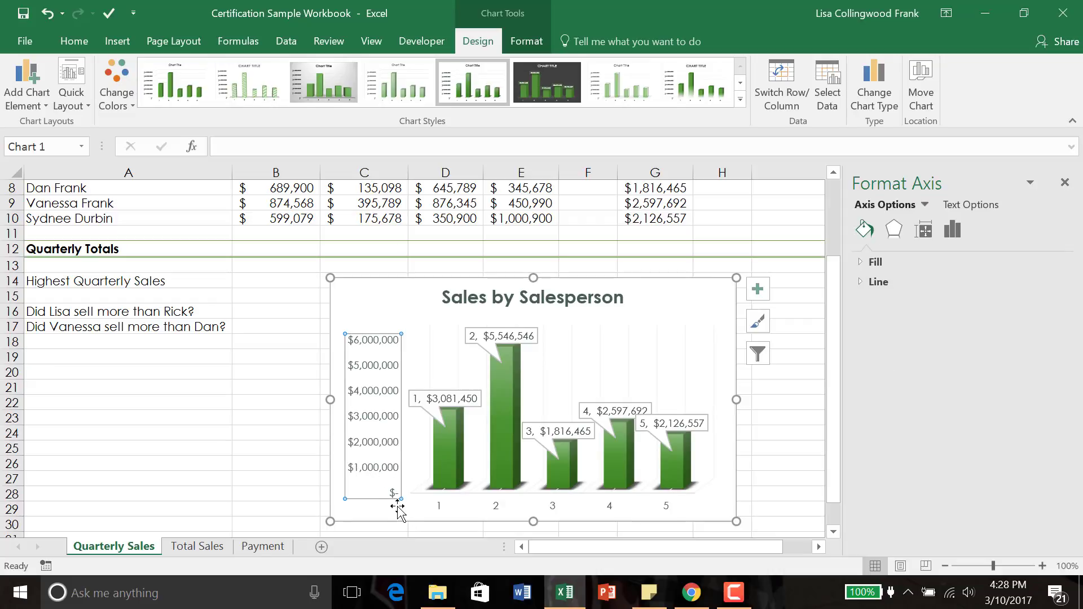
{"action": "left_click", "coordinate": [953, 234]}
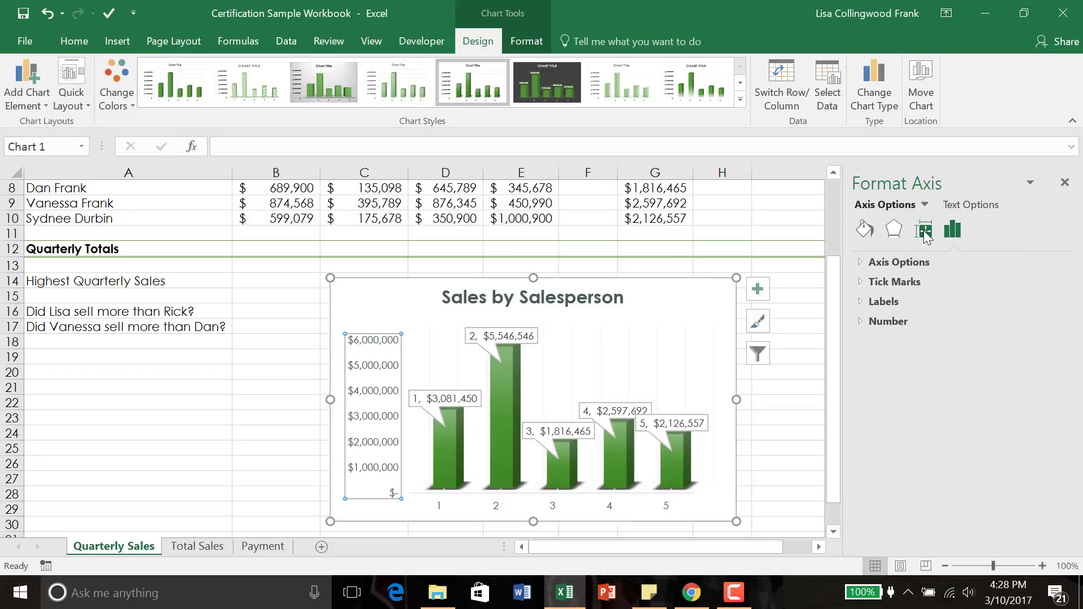
{"action": "left_click", "coordinate": [924, 232]}
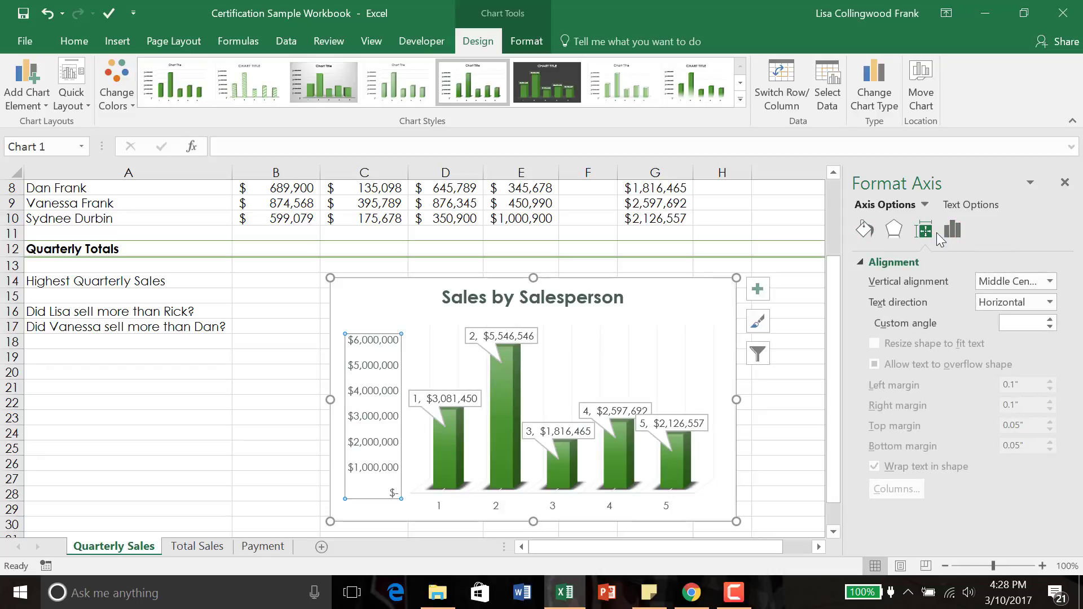
{"action": "left_click", "coordinate": [952, 230]}
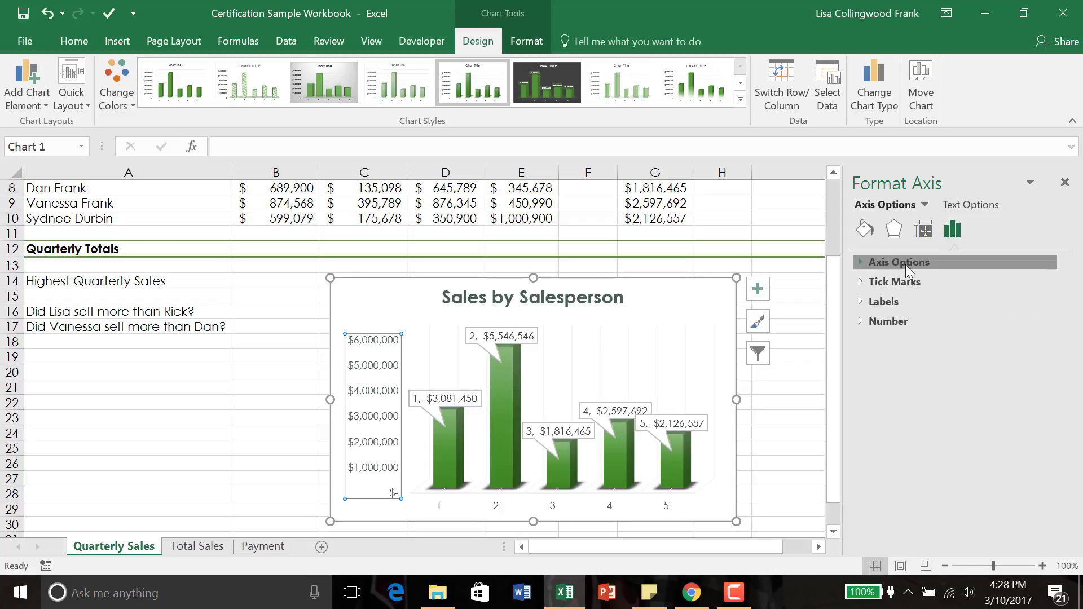
{"action": "left_click", "coordinate": [906, 264]}
{"action": "left_click", "coordinate": [993, 297]}
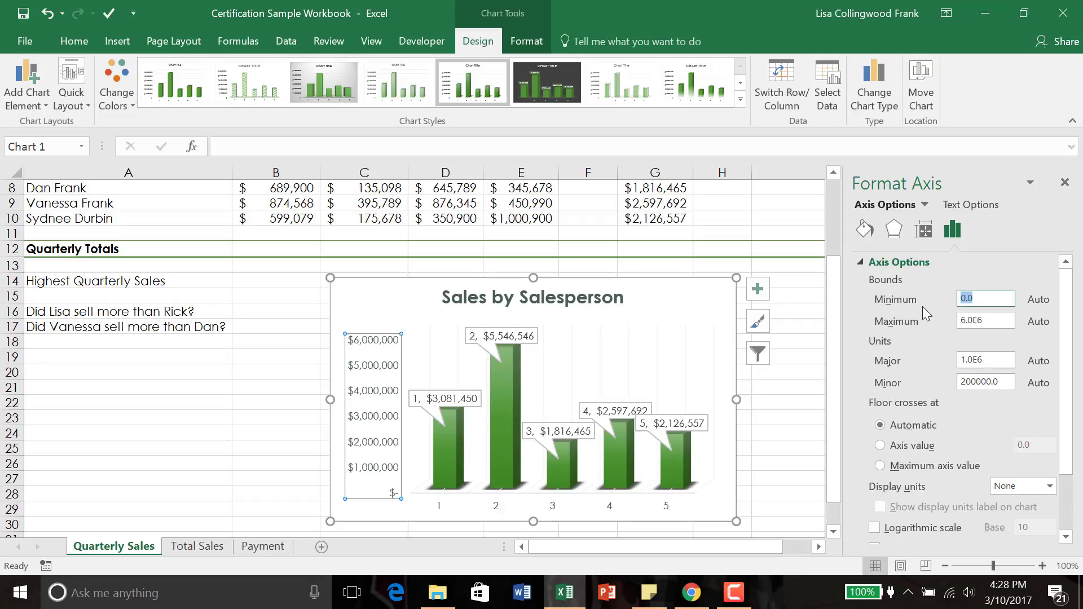
{"action": "type", "text": "1000000"}
{"action": "left_click", "coordinate": [989, 326]}
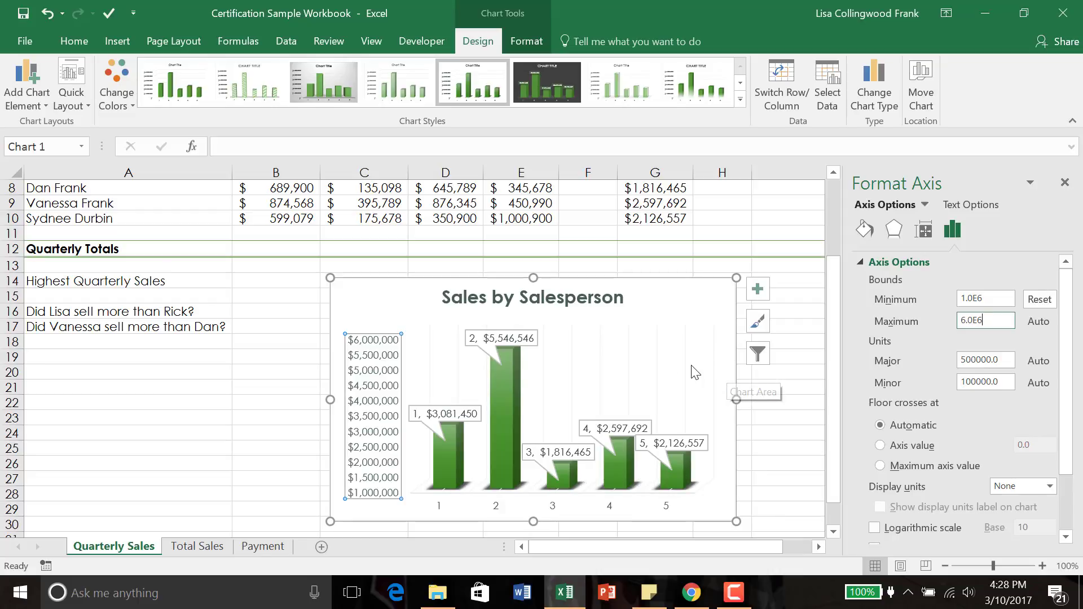
{"action": "left_click", "coordinate": [866, 230]}
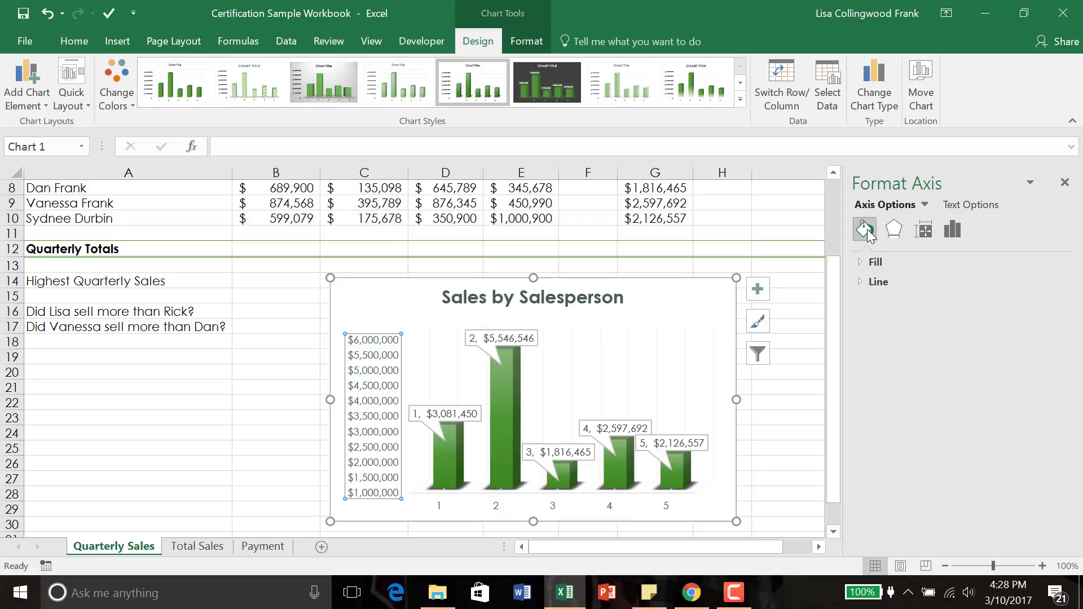
{"action": "left_click", "coordinate": [894, 231]}
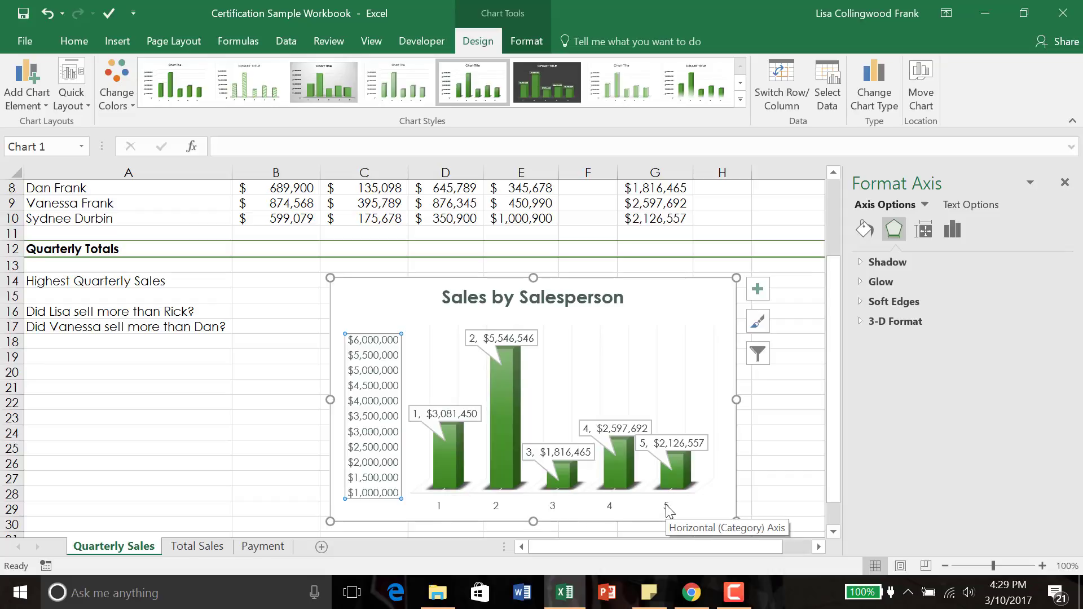
Step: Set the chart's horizontal category labels to the salesperson names in cells A6:A10 of the Quarterly Sales sheet
{"action": "left_click_drag", "start_coordinate": [832, 423], "coordinate": [812, 313]}
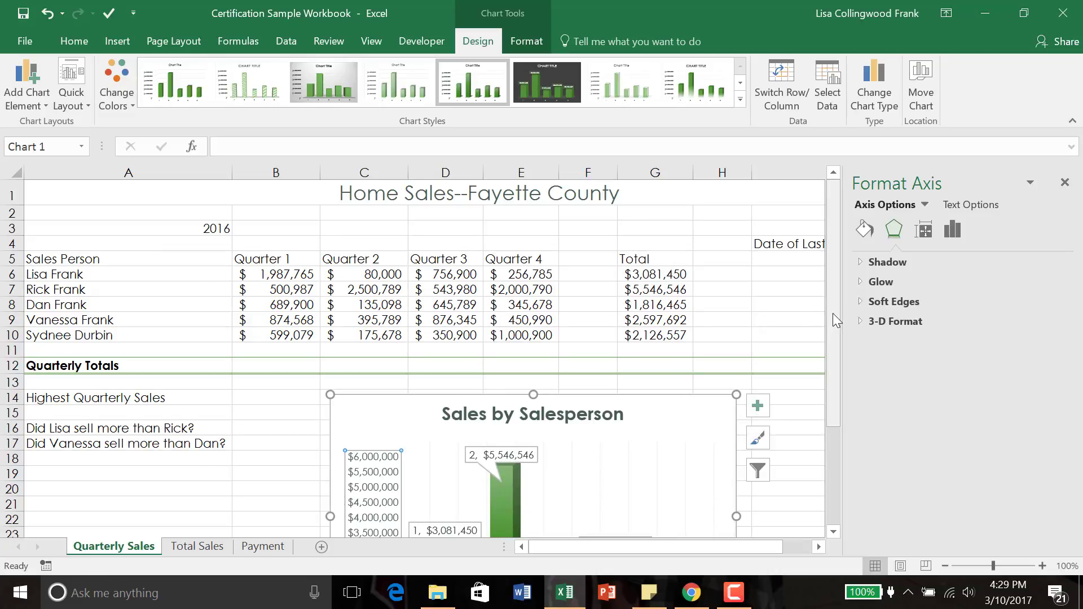
{"action": "left_click_drag", "start_coordinate": [833, 315], "coordinate": [827, 354]}
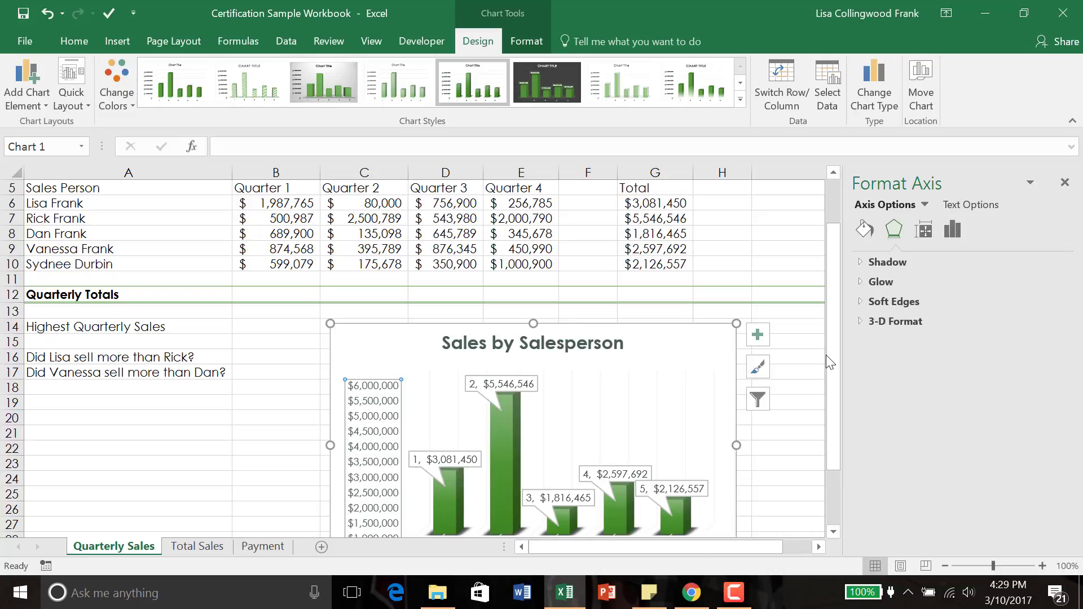
{"action": "left_click_drag", "start_coordinate": [826, 355], "coordinate": [828, 386]}
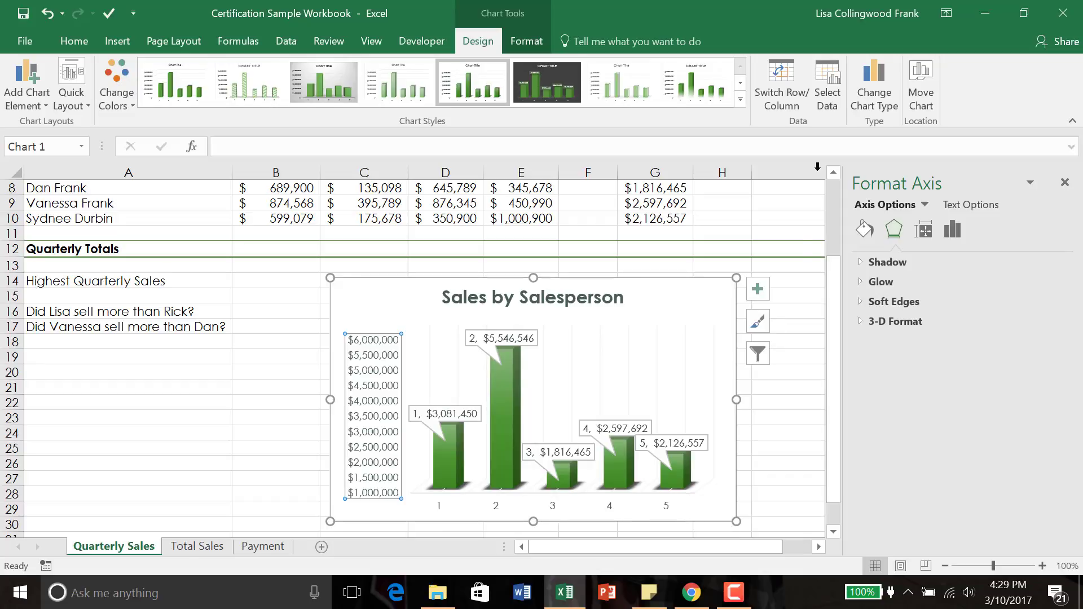
{"action": "left_click", "coordinate": [835, 103]}
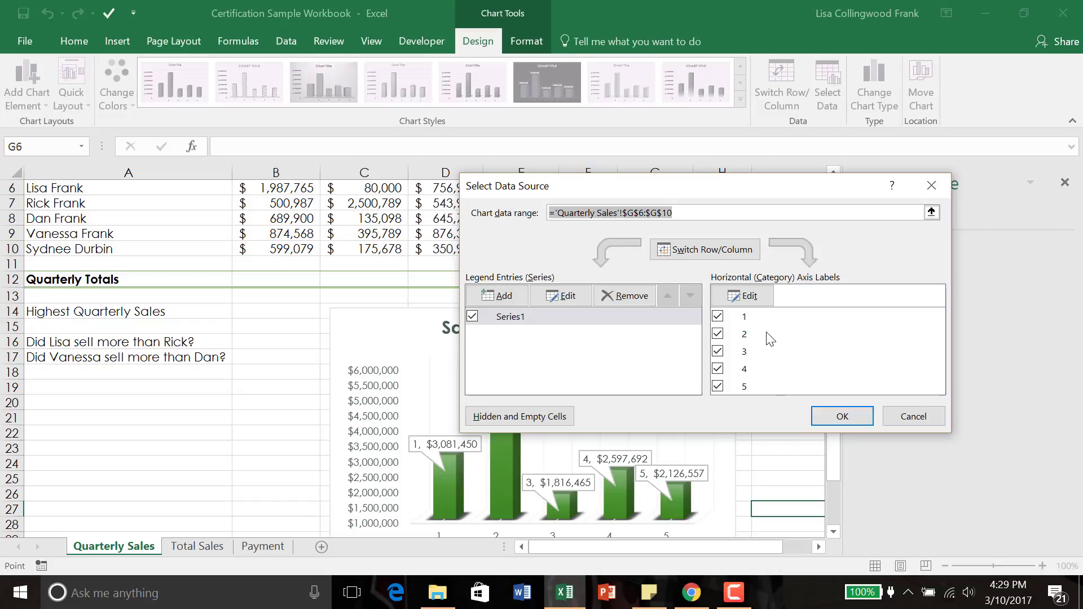
{"action": "left_click", "coordinate": [763, 301]}
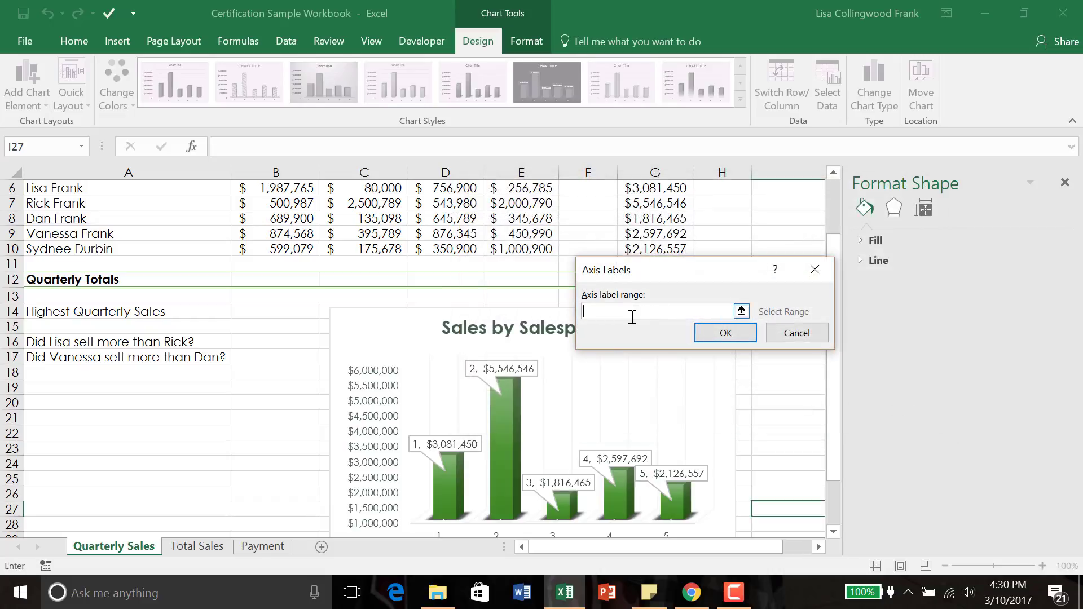
{"action": "left_click_drag", "start_coordinate": [38, 188], "coordinate": [27, 252]}
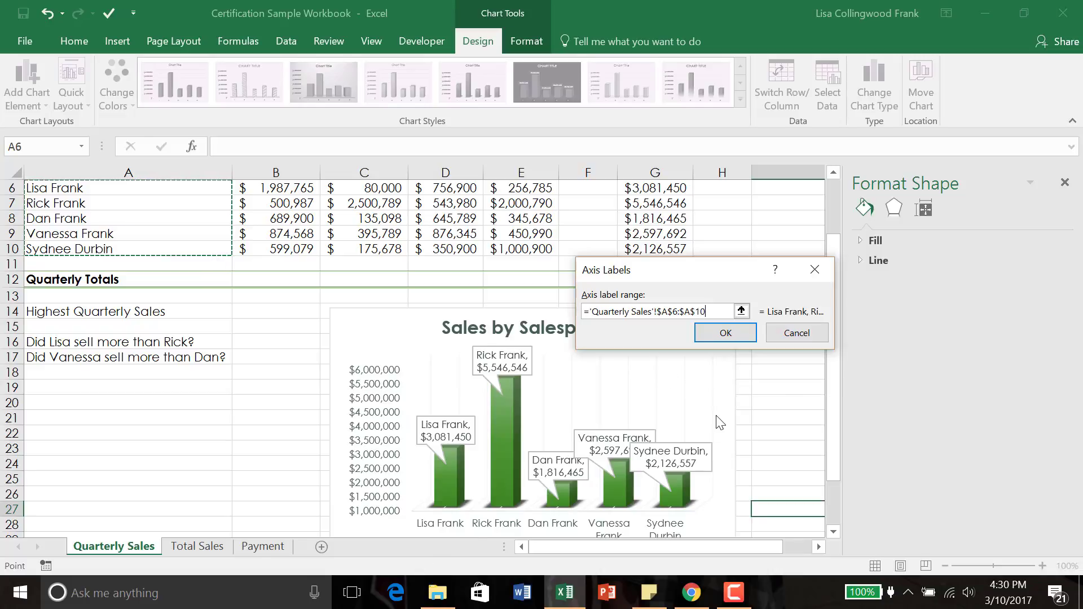
{"action": "left_click", "coordinate": [728, 332]}
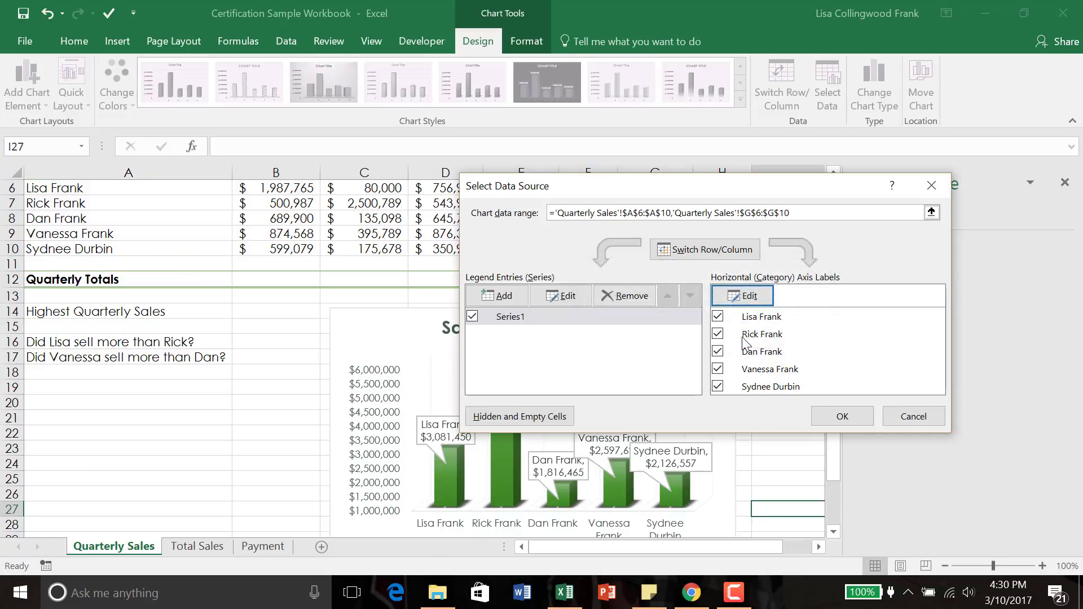
{"action": "left_click", "coordinate": [842, 417]}
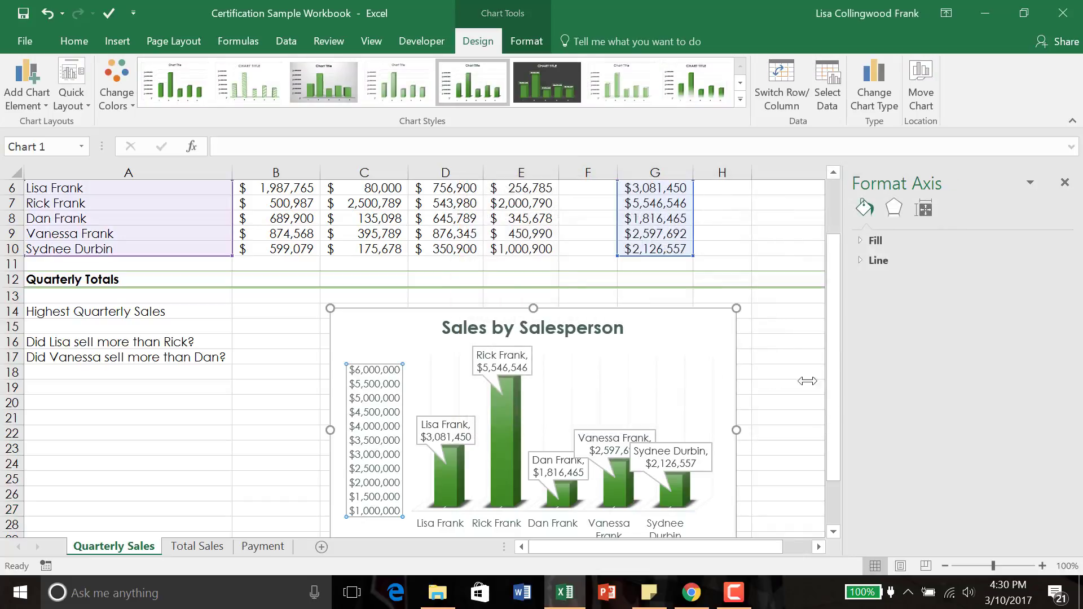
Step: Move the chart to a new sheet named "Sales Chart"
{"action": "scroll", "coordinate": [832, 360], "scroll_direction": "down", "scroll_amount": 2}
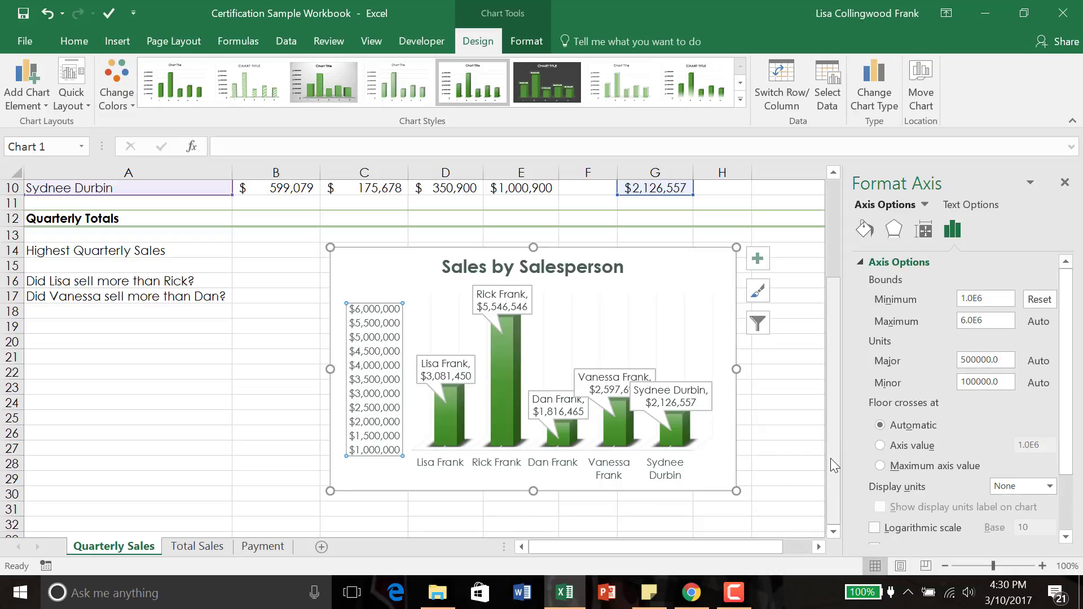
{"action": "left_click_drag", "start_coordinate": [830, 458], "coordinate": [831, 428]}
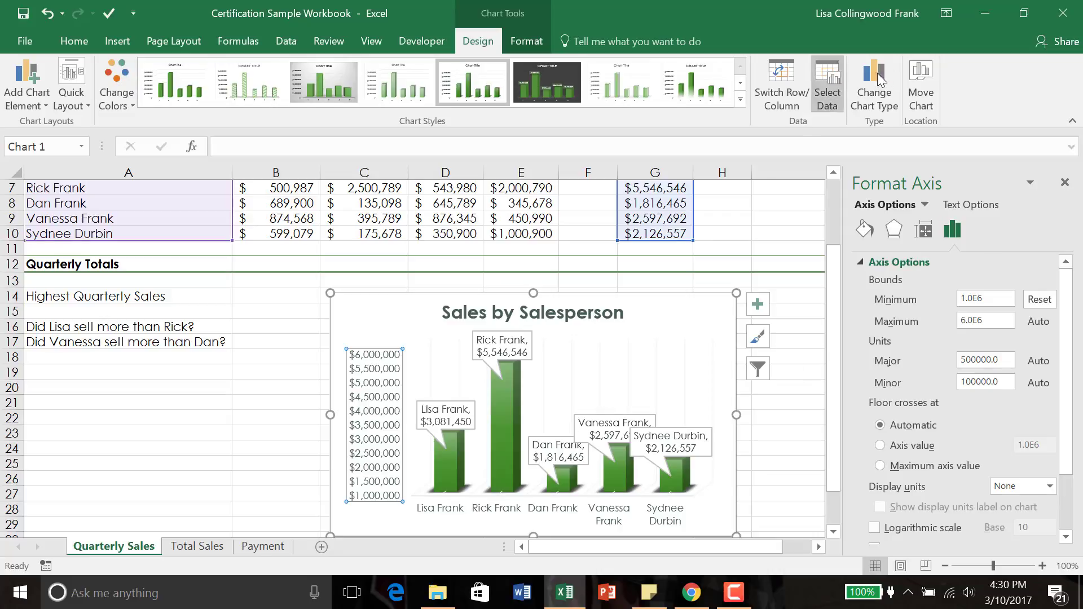
{"action": "left_click", "coordinate": [923, 97]}
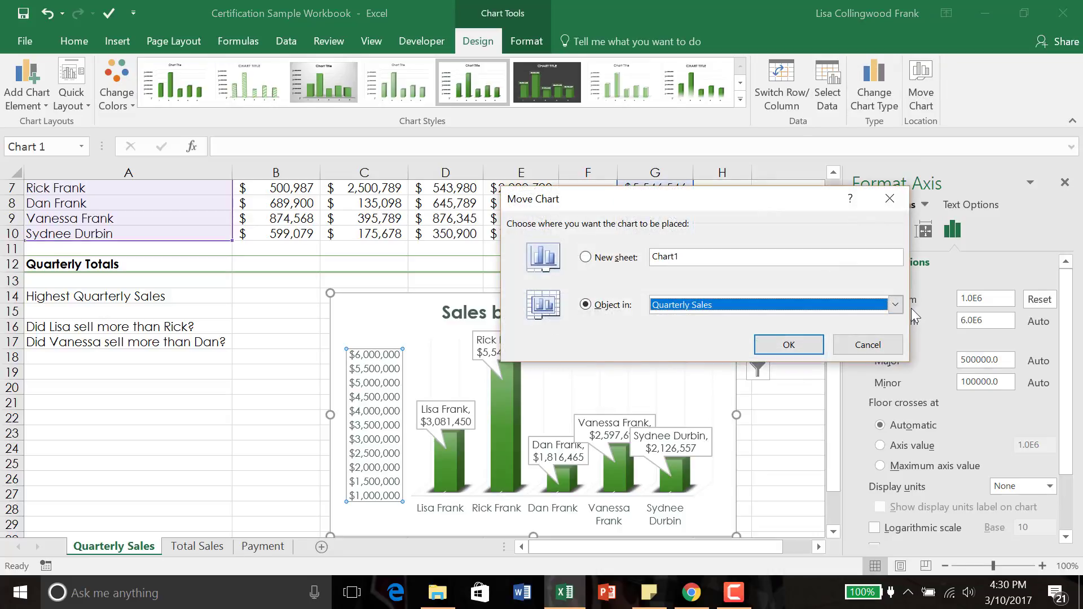
{"action": "left_click", "coordinate": [895, 306]}
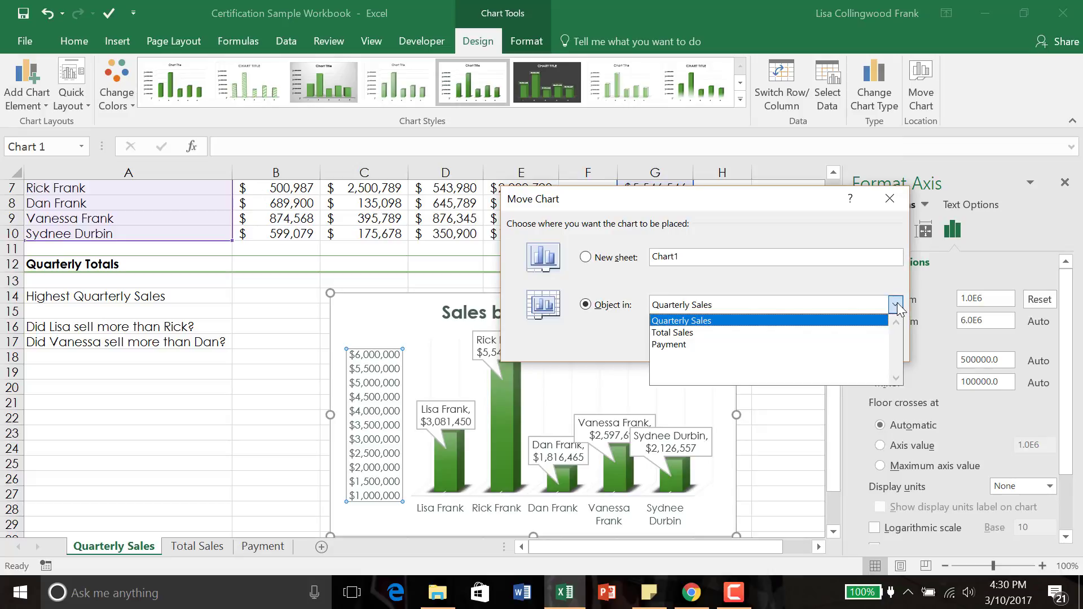
{"action": "left_click", "coordinate": [895, 304]}
{"action": "left_click", "coordinate": [586, 257]}
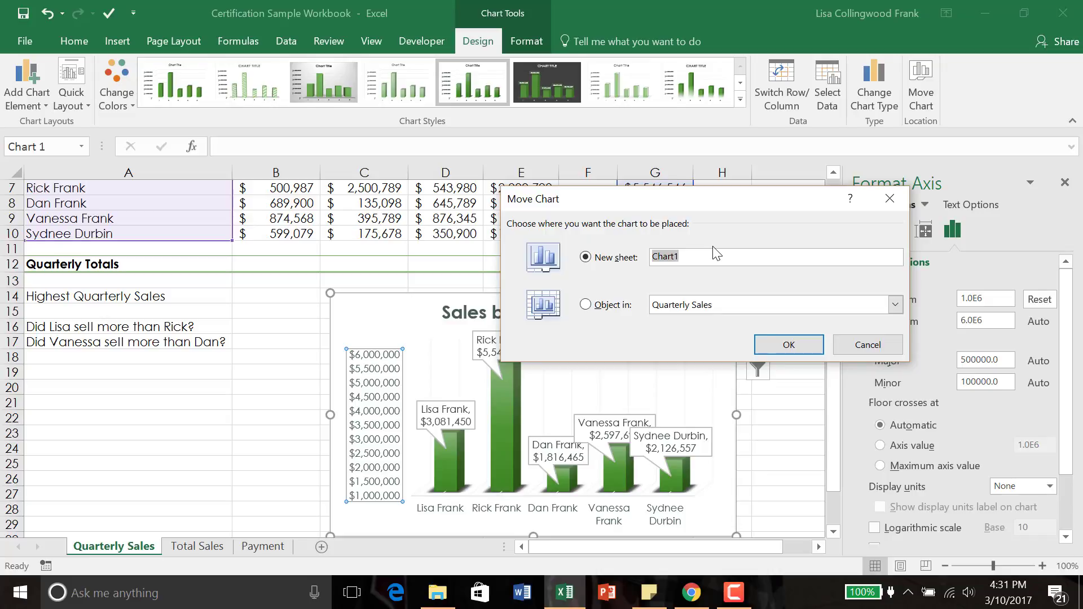
{"action": "type", "text": "Sales Cha"}
{"action": "left_click", "coordinate": [789, 344]}
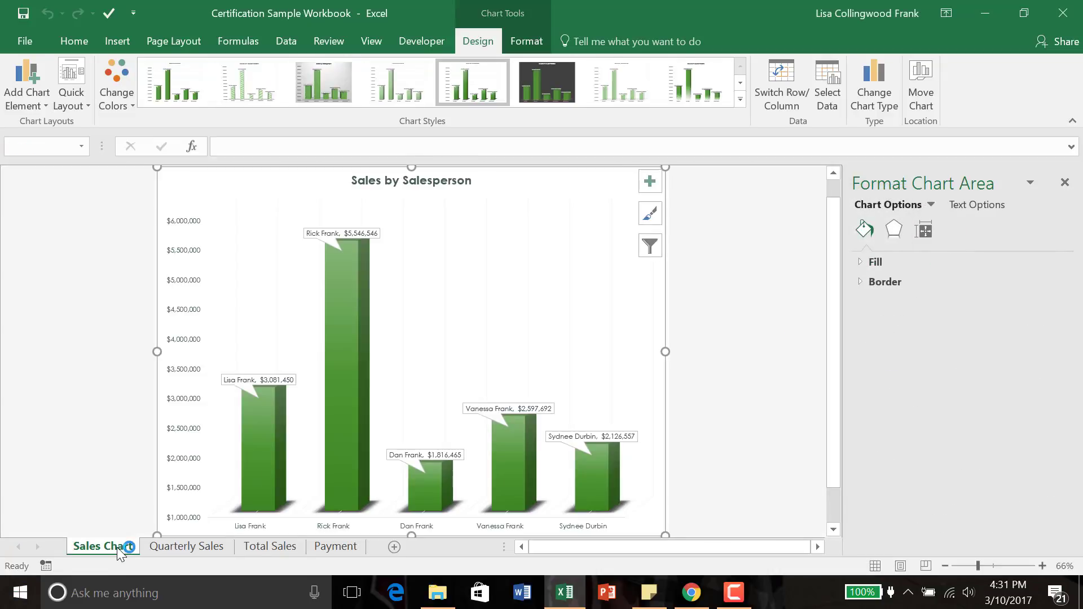
Step: Check the Quarterly Sales sheet without the chart, and apply the second Colorful palette to the chart on the Sales Chart sheet
{"action": "left_click", "coordinate": [169, 549]}
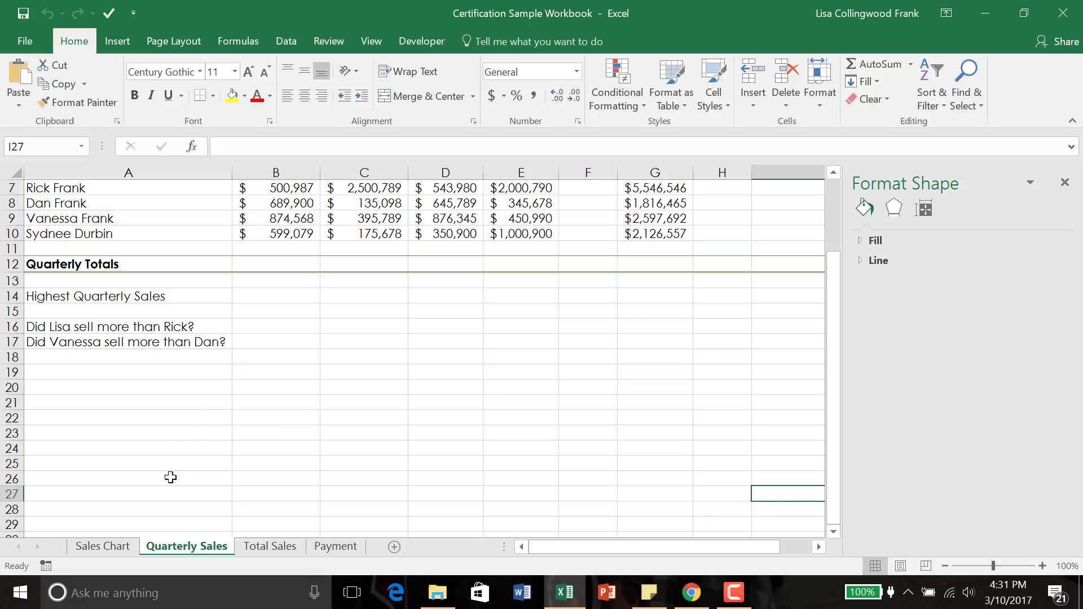
{"action": "left_click", "coordinate": [112, 548]}
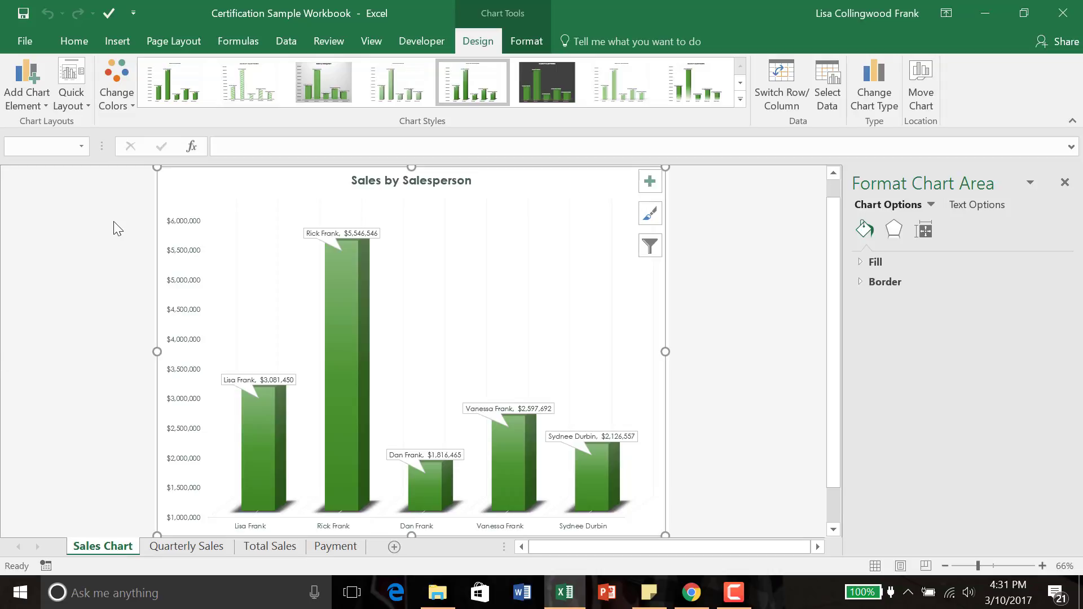
{"action": "left_click", "coordinate": [132, 104]}
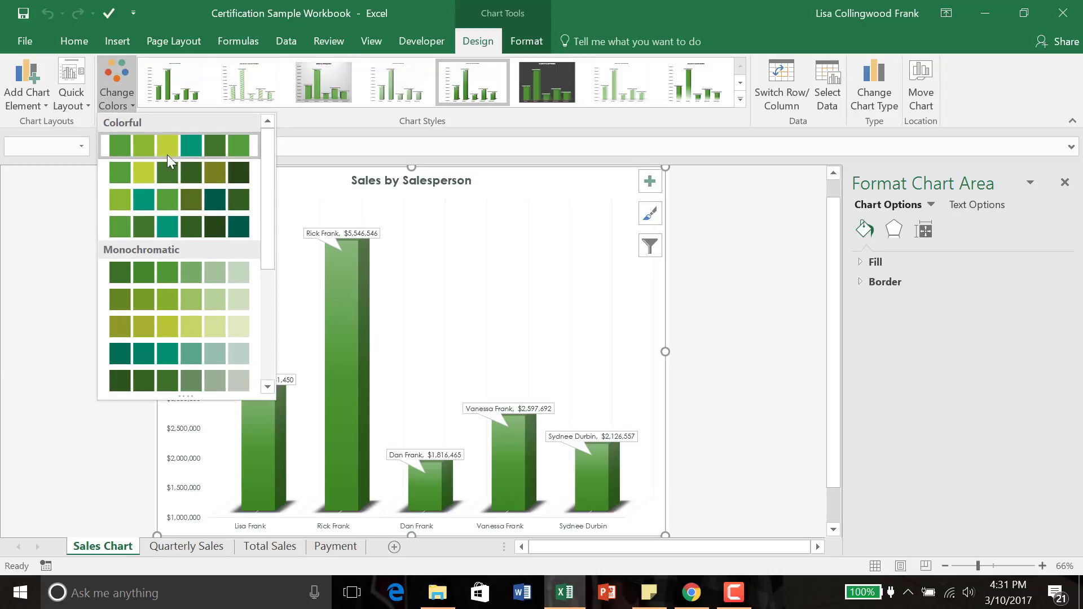
{"action": "left_click", "coordinate": [147, 171]}
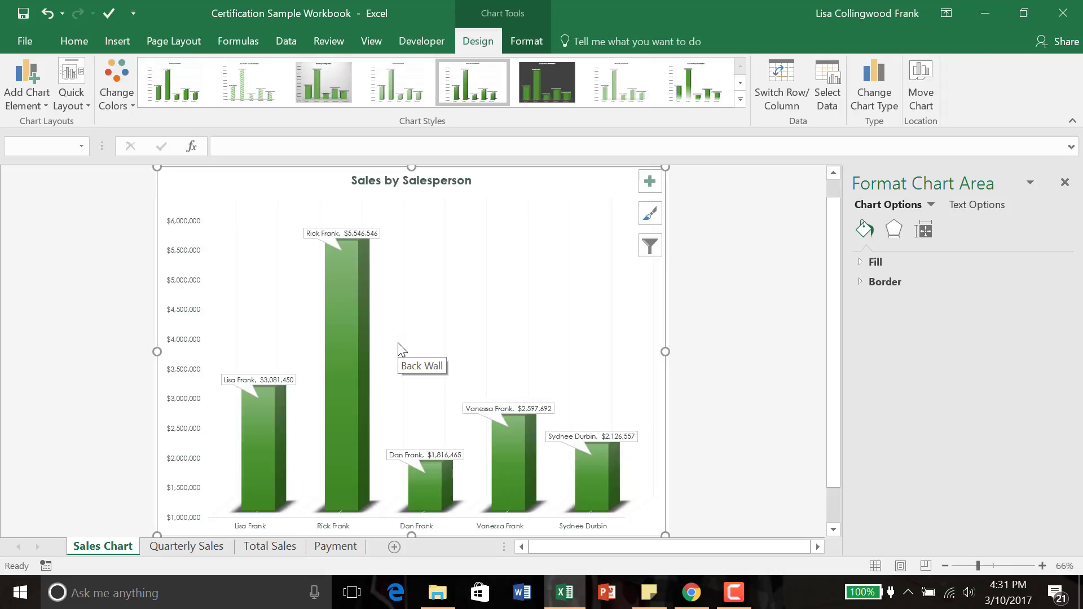